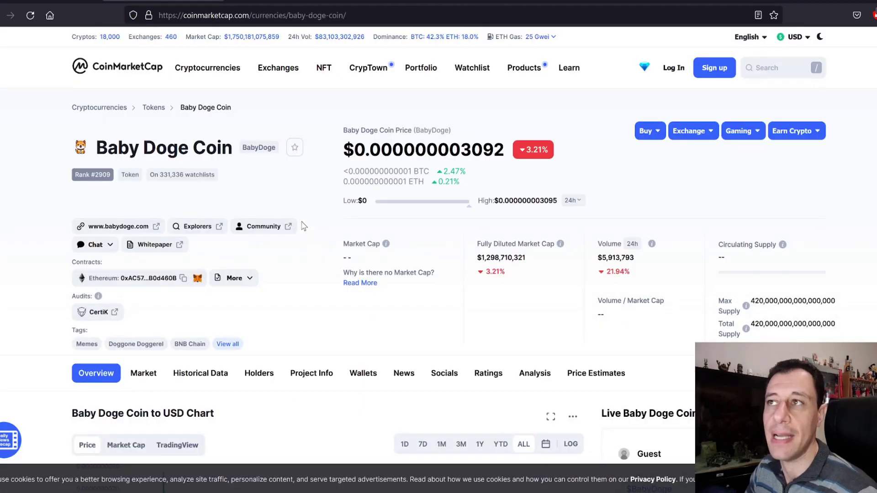
Review Baby Doge Coin's price chart and select its current price figure
scroll(264, 254, "down", 5)
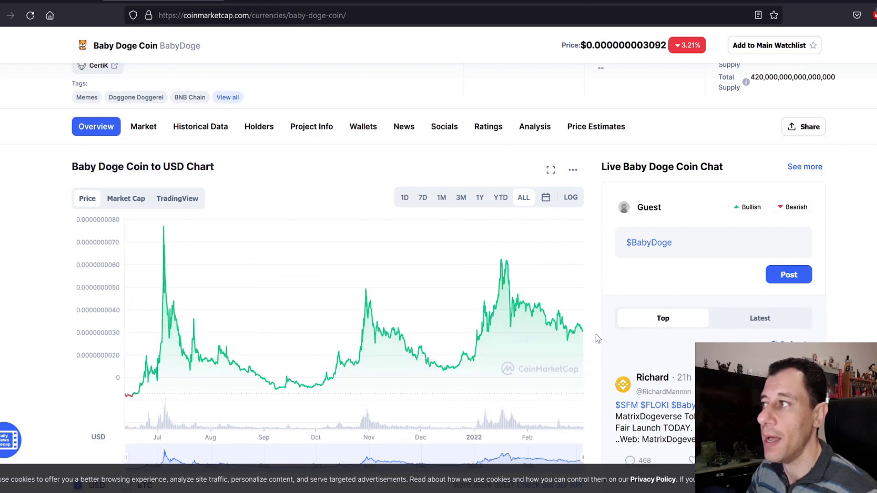
scroll(593, 326, "up", 4)
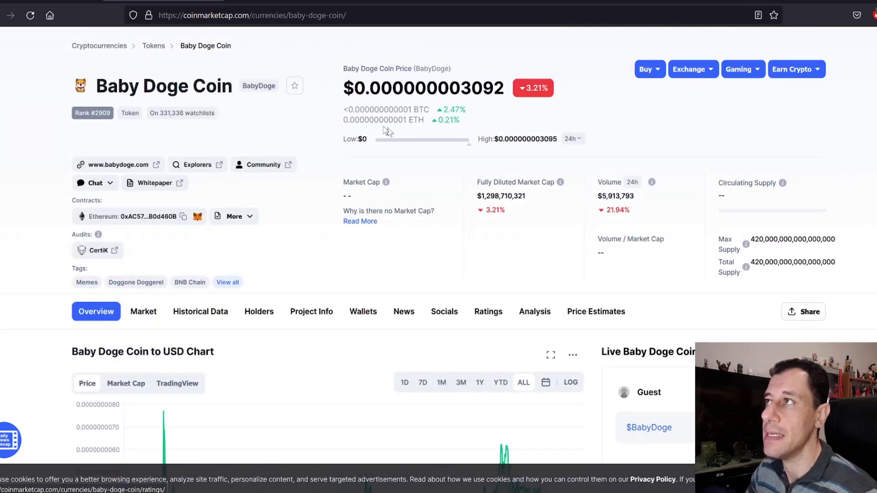
left_click_drag(360, 86, 521, 92)
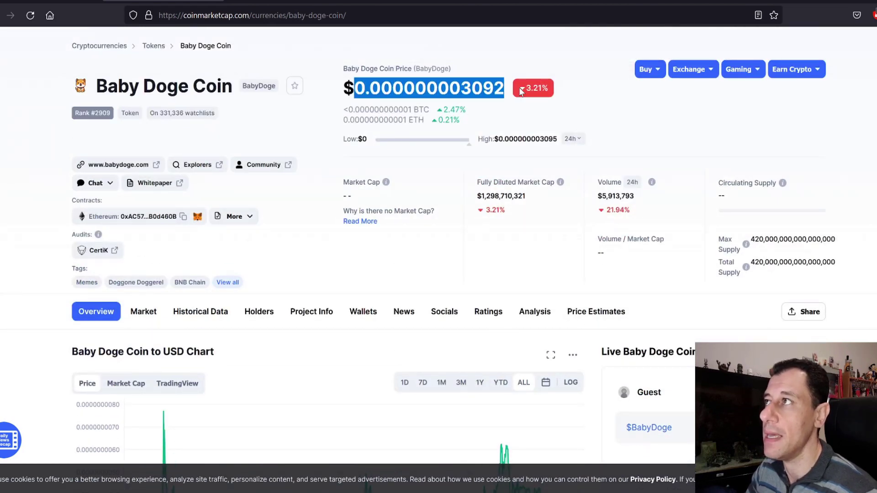
Scroll past the USD converter to BabyDoge Price Live Data, showing rank #2909 and $5,880,695 volume
scroll(307, 313, "down", 5)
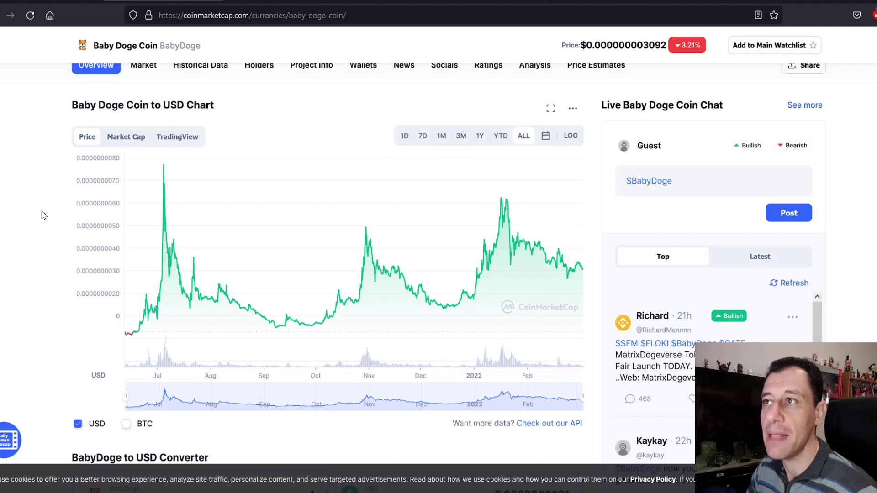
scroll(43, 215, "down", 1)
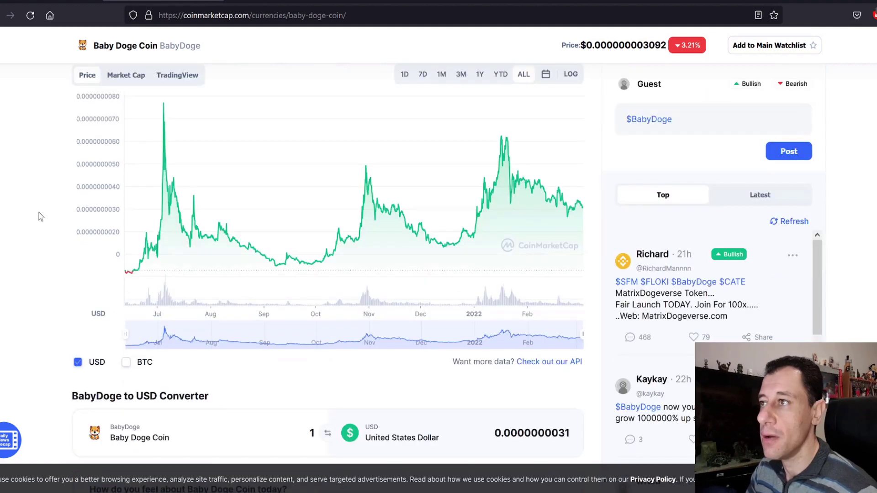
scroll(40, 216, "down", 5)
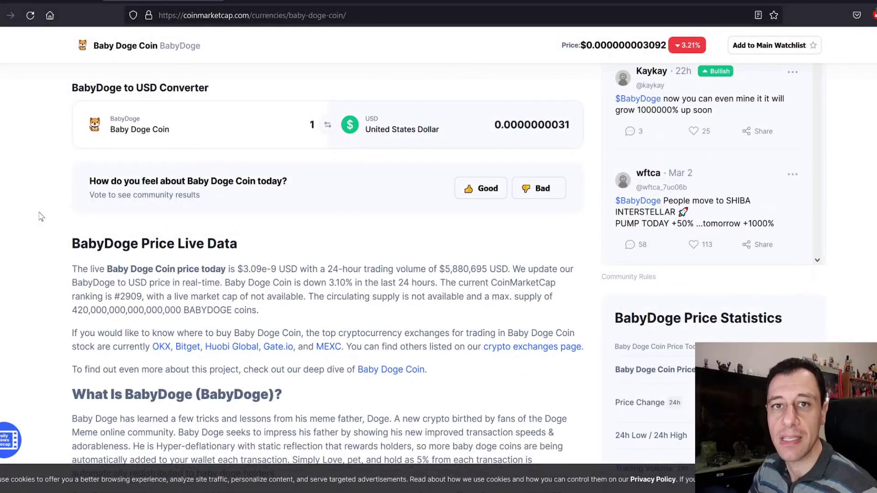
scroll(87, 228, "down", 2)
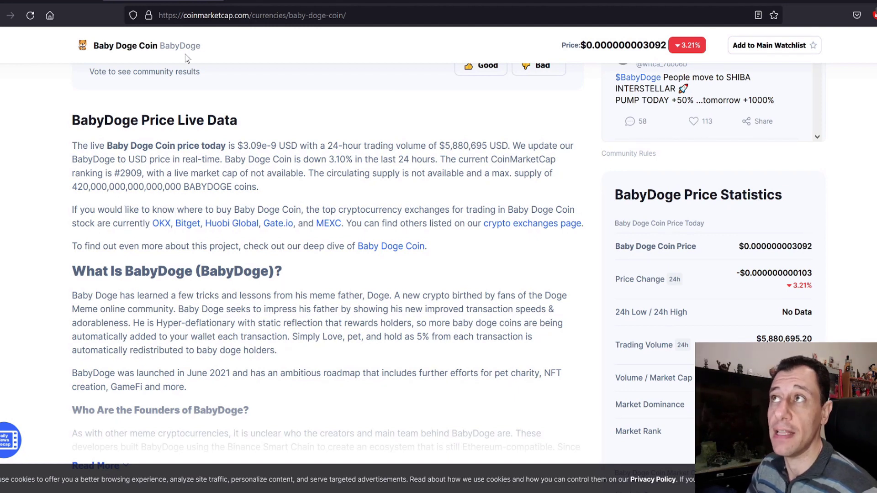
Look over the Baby Doge markets table, with OKX at 39.28% and Gate.io at 22.70%, then return to the page header
scroll(156, 185, "down", 15)
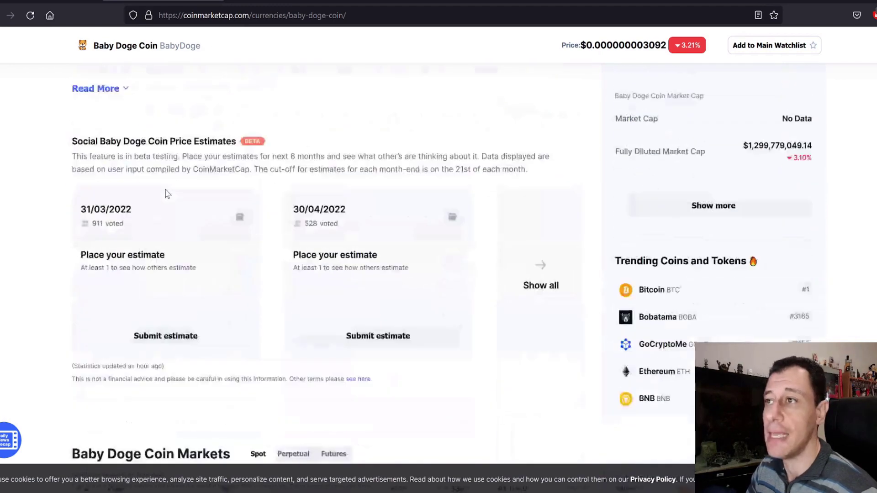
scroll(162, 182, "up", 2)
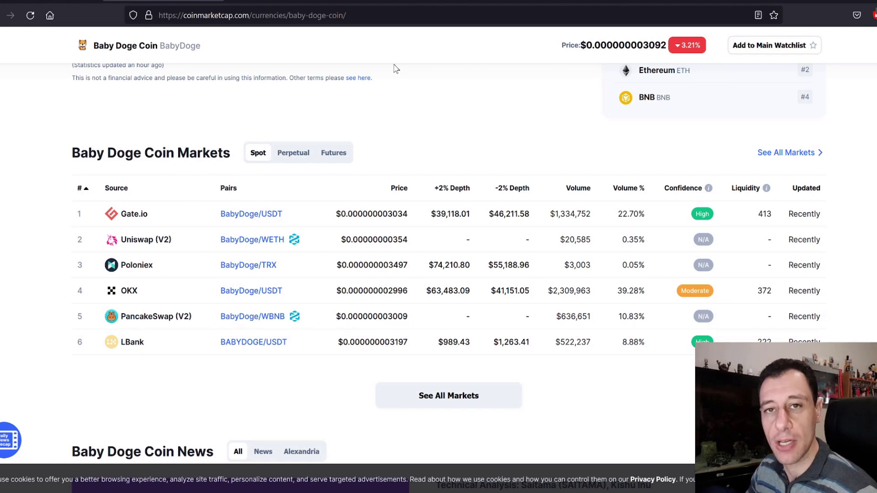
scroll(264, 98, "up", 15)
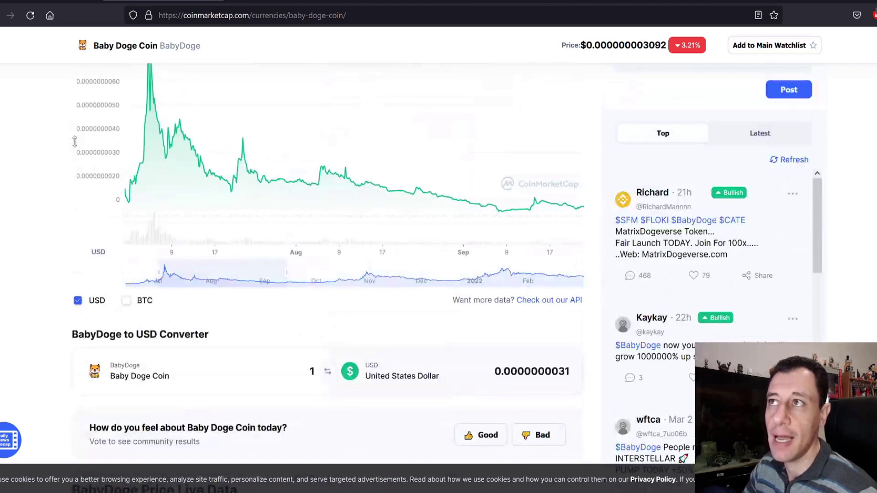
scroll(119, 158, "up", 8)
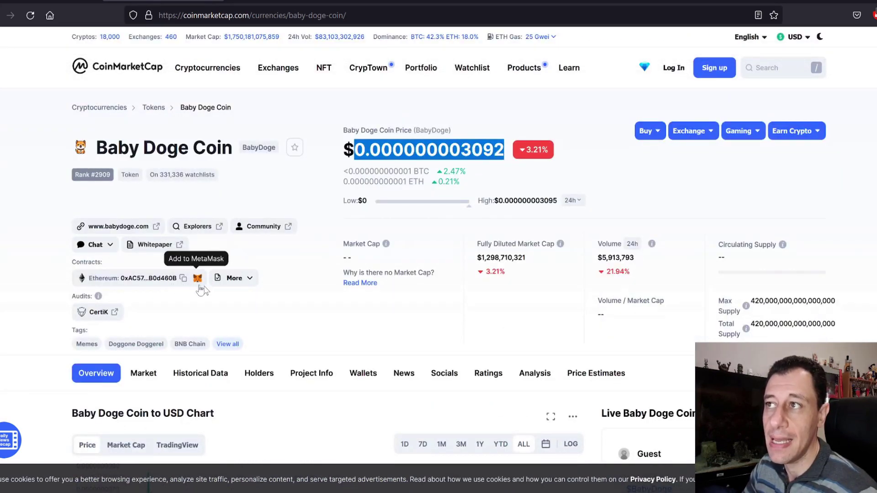
View Baby Doge's BEP20 contract address, then go to unMineable's coin list showing Baby Doge (BEP20)
left_click(243, 282)
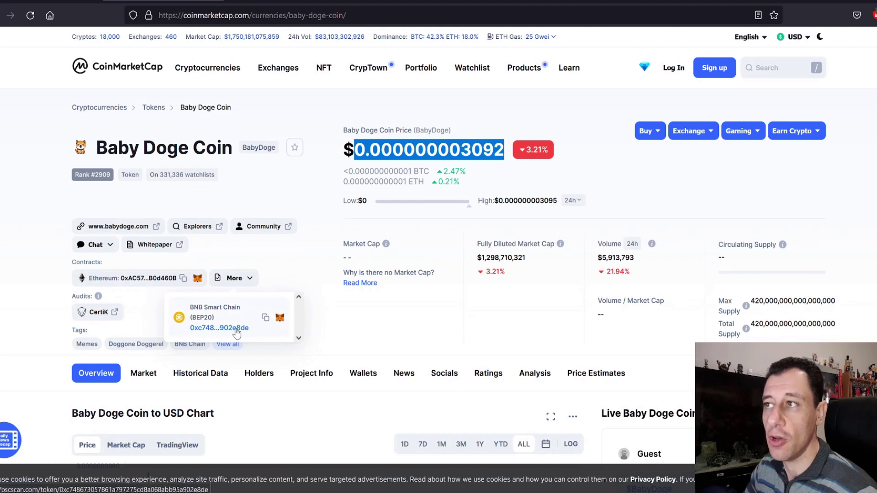
left_click(276, 274)
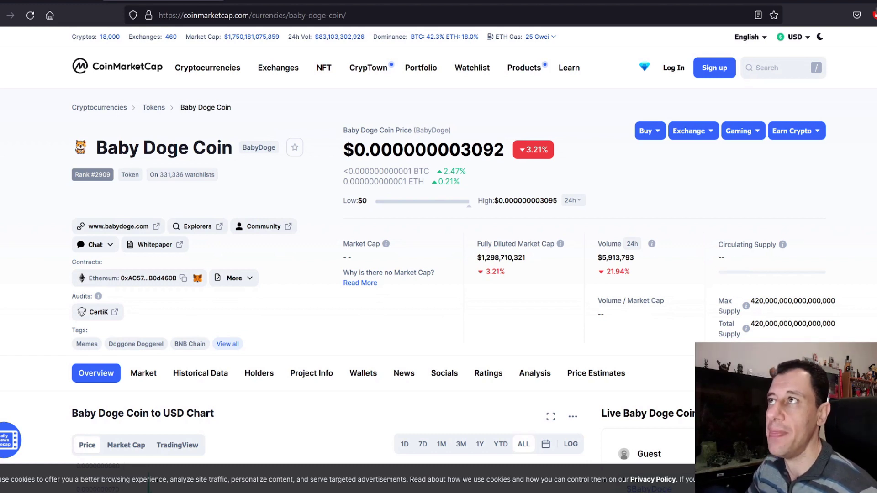
left_click(278, 1)
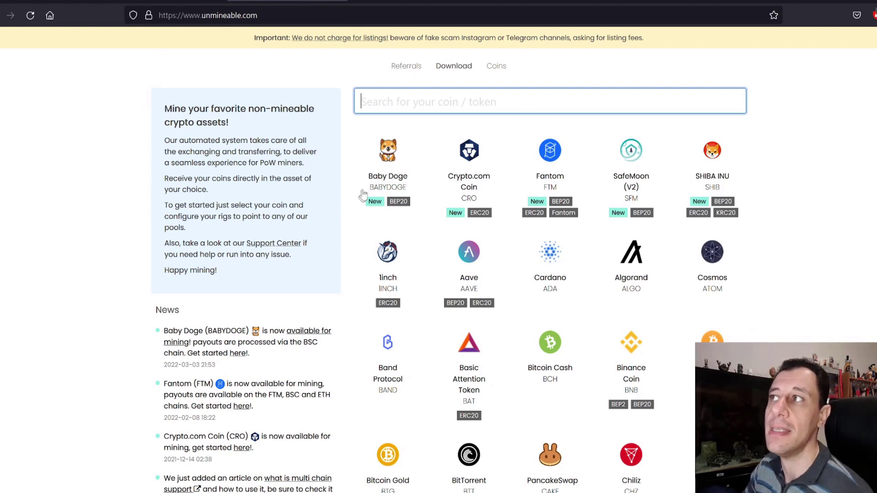
Open the BABYDOGE coin page, showing Ethash server ethash.unmineable.com:3333, a 1% fee and the profitability calculator
left_click(385, 180)
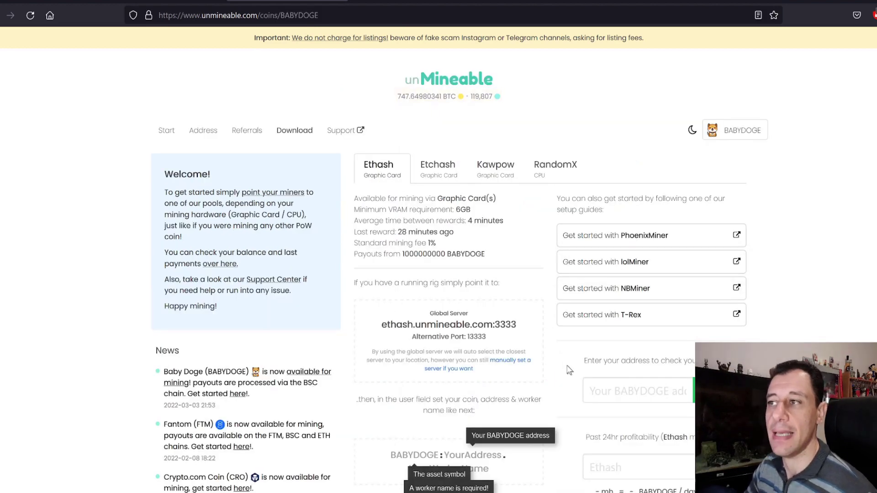
scroll(382, 267, "down", 3)
scroll(382, 268, "up", 3)
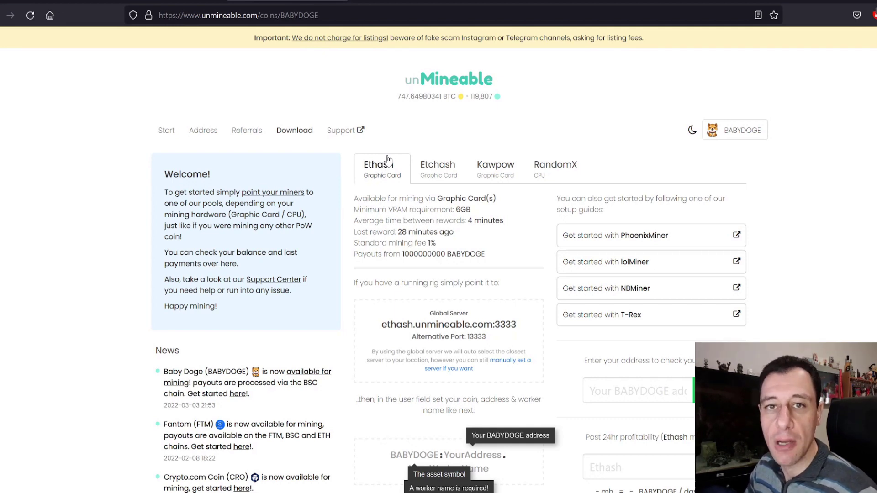
scroll(466, 269, "down", 2)
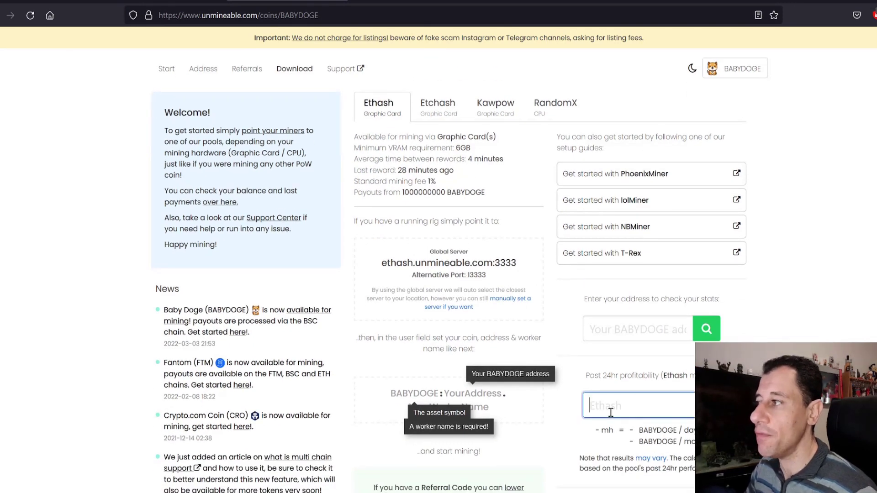
Enter 472 mh Ethash and copy the daily estimate of 4793767731.3271475 BABYDOGE
left_click(610, 411)
type("4")
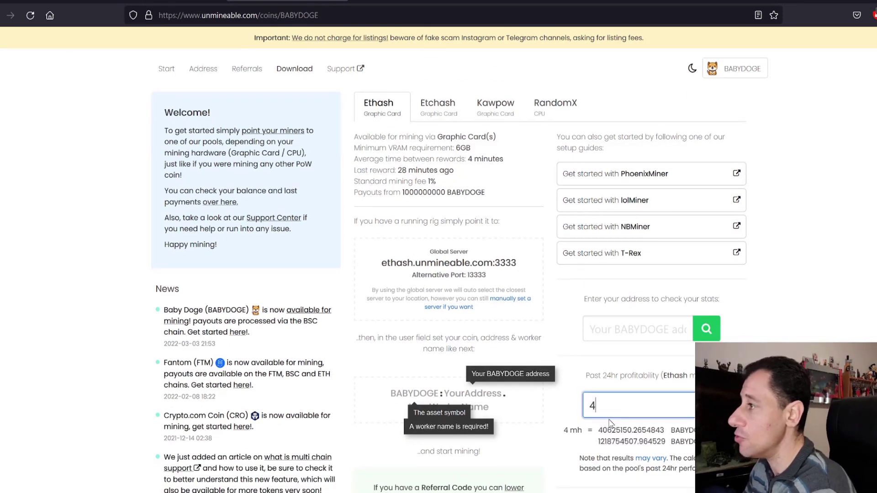
type("72")
scroll(614, 413, "down", 5)
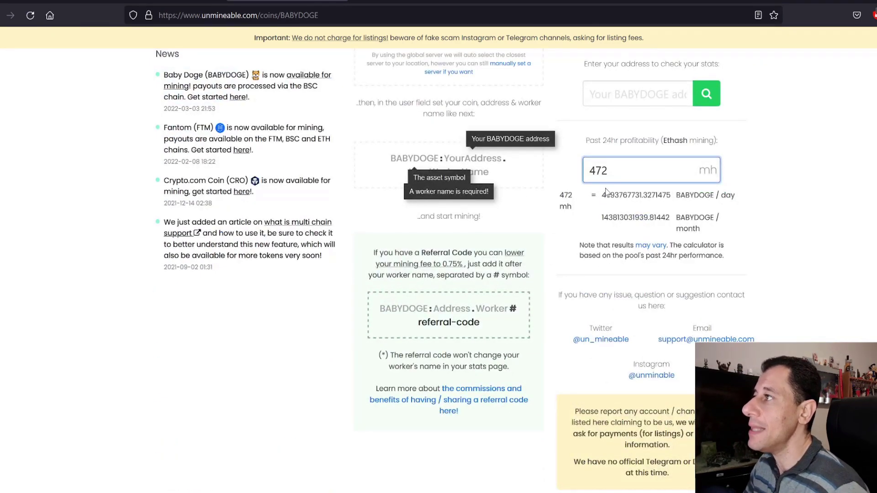
left_click_drag(602, 197, 642, 196)
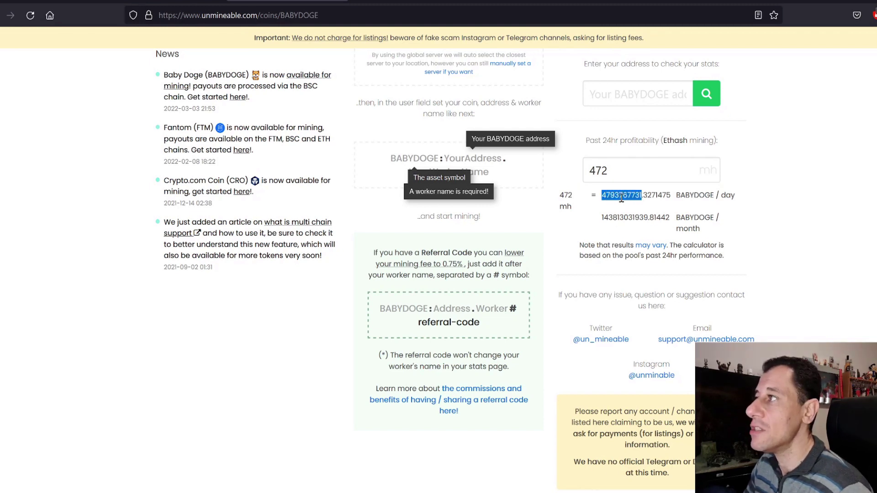
right_click(621, 197)
left_click(633, 209)
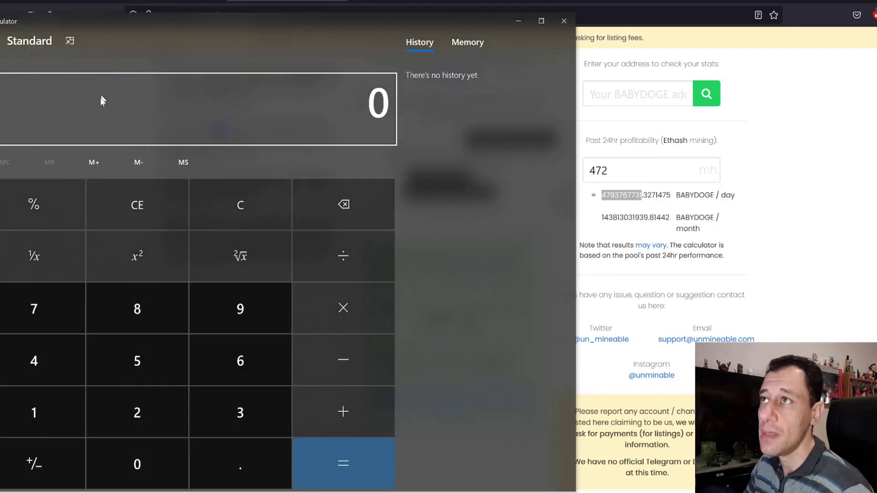
right_click(99, 100)
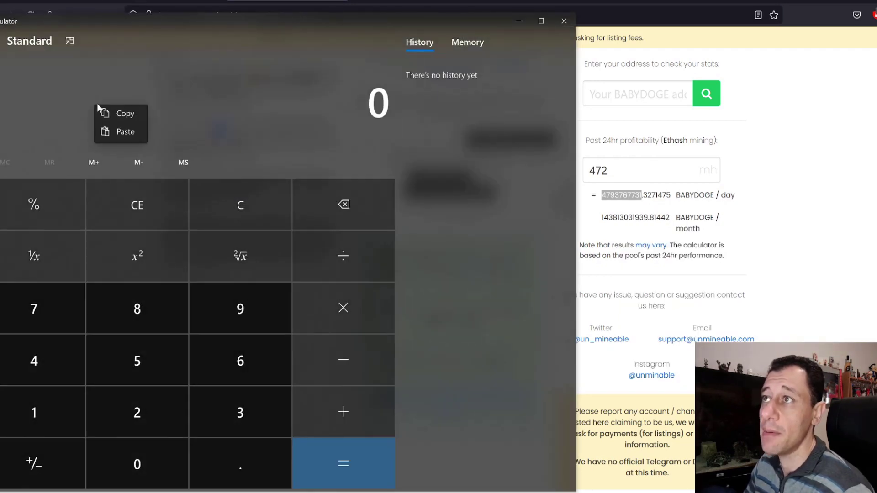
left_click(122, 138)
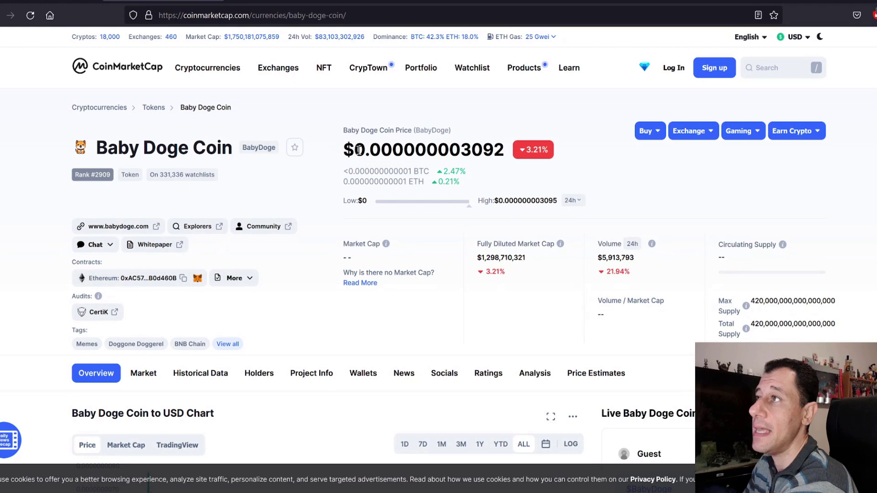
left_click_drag(357, 150, 508, 151)
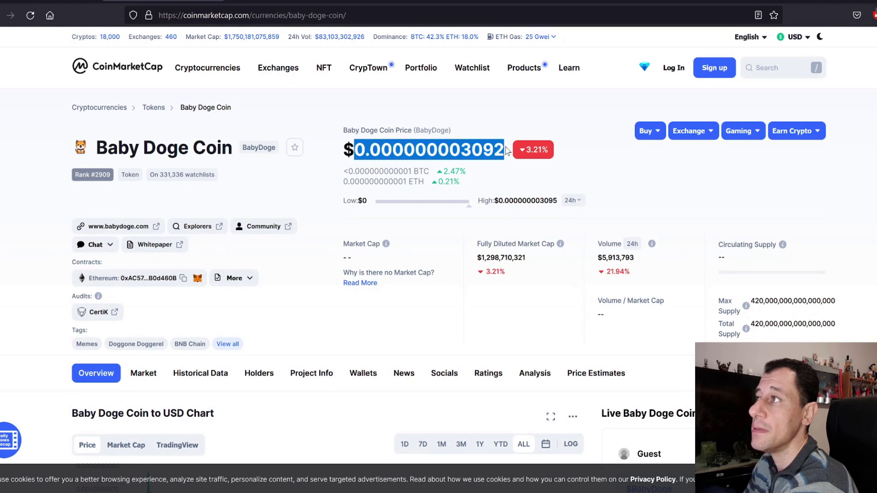
right_click(489, 152)
left_click(503, 166)
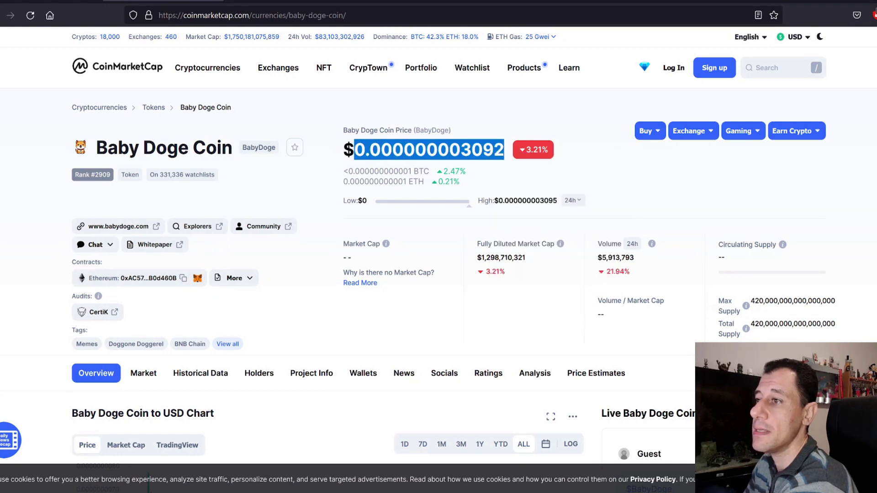
key("alt+Tab")
right_click(89, 109)
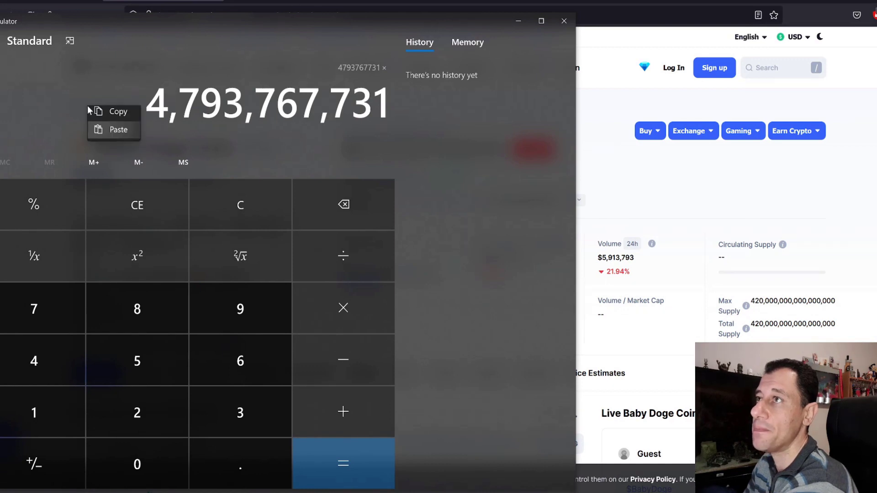
left_click(105, 135)
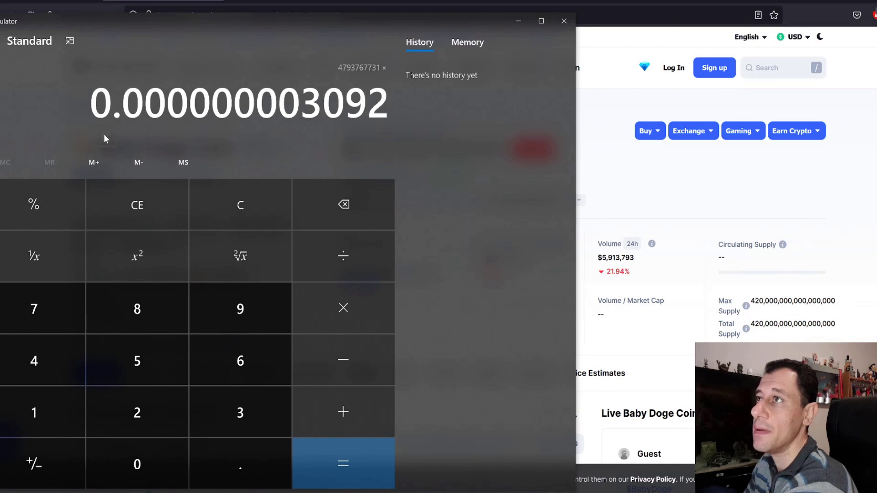
key("Return")
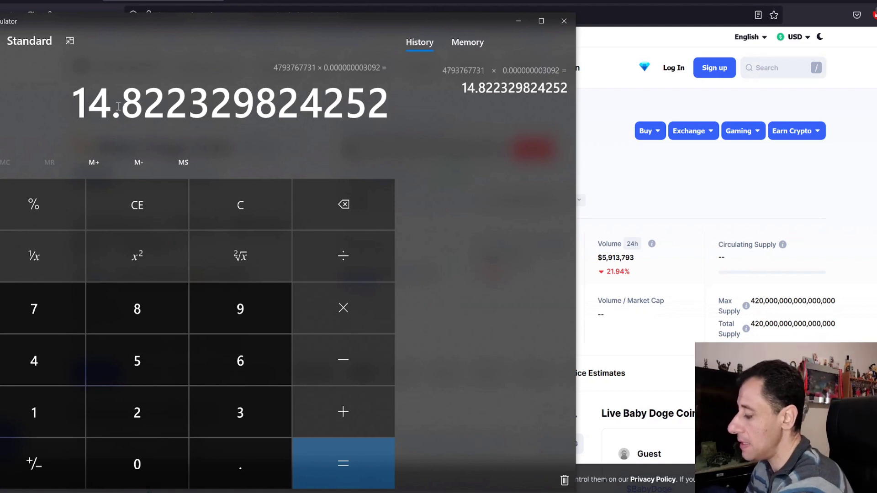
Subtract 7 to get 7.822329824252, then close Calculator
key("minus")
key("7")
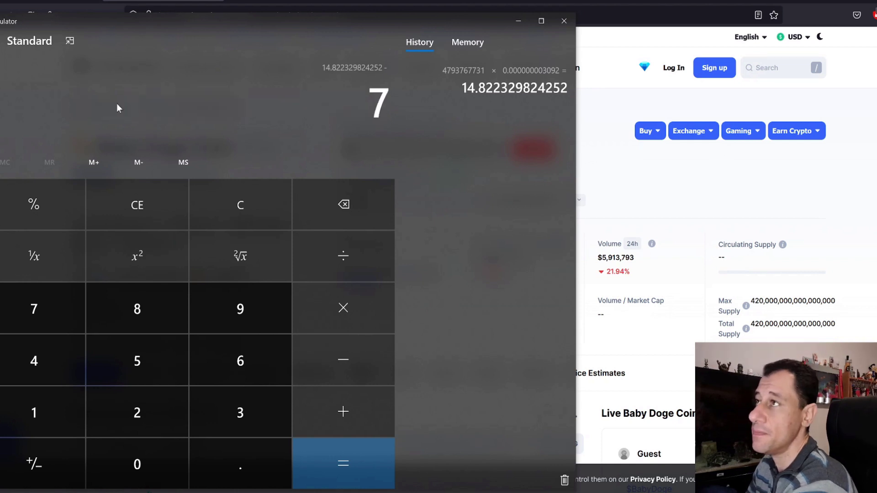
key("Return")
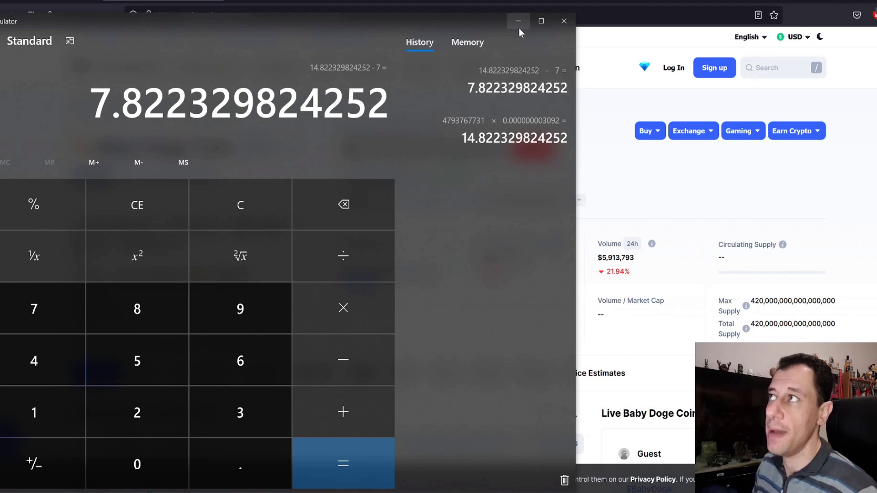
left_click(565, 21)
Return to the BABYDOGE page and bring up the Safemoon_UnMineableCPU xmrig file in Notepad
left_click(288, 2)
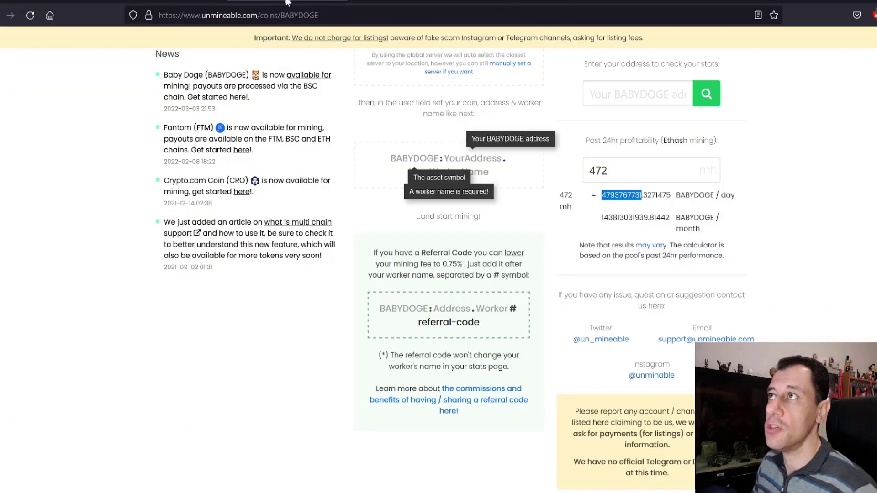
scroll(396, 133, "up", 5)
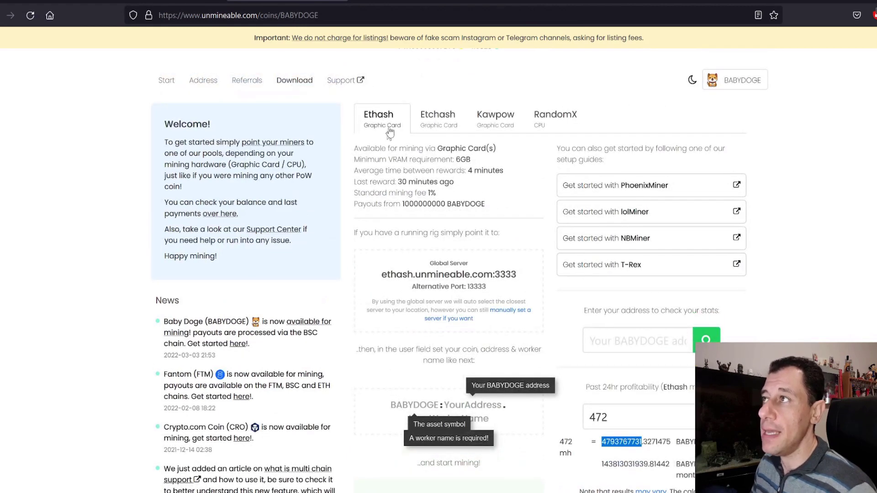
scroll(386, 122, "down", 4)
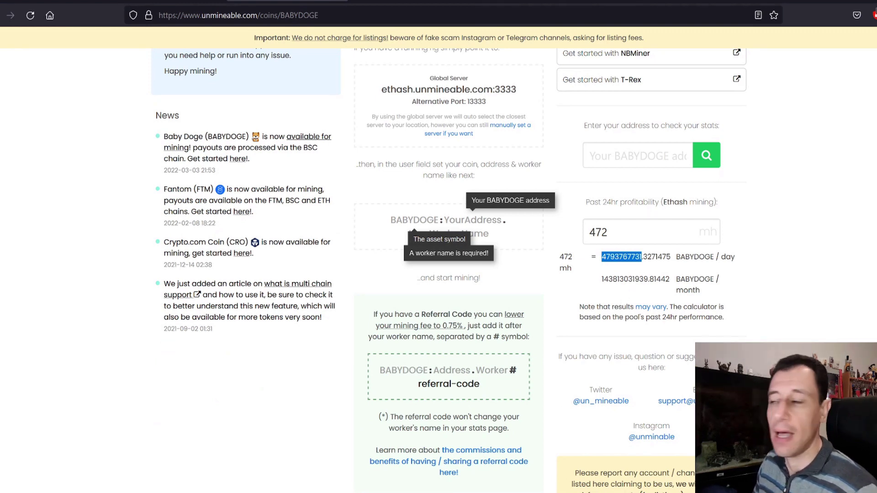
left_click(91, 465)
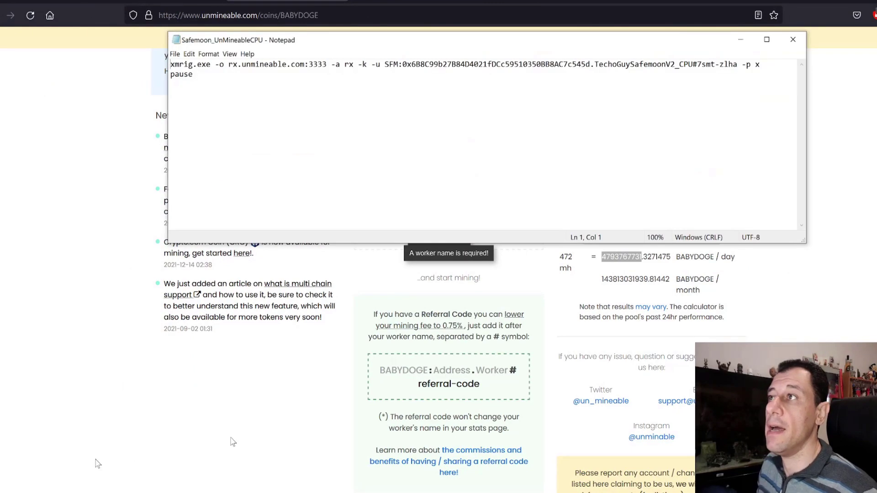
Stack the xmrig and PhoenixMiner Notepad windows, then scroll the BABYDOGE page back to its algorithm list
left_click_drag(406, 42, 280, 64)
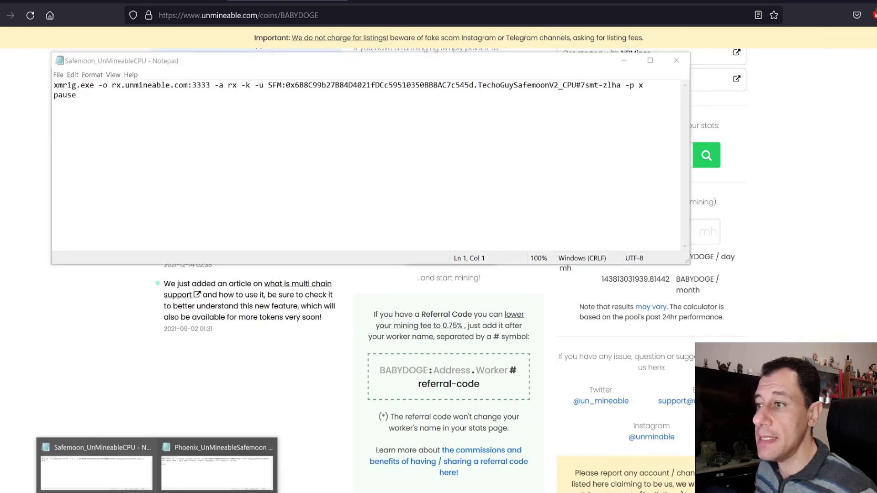
left_click(151, 491)
left_click(201, 473)
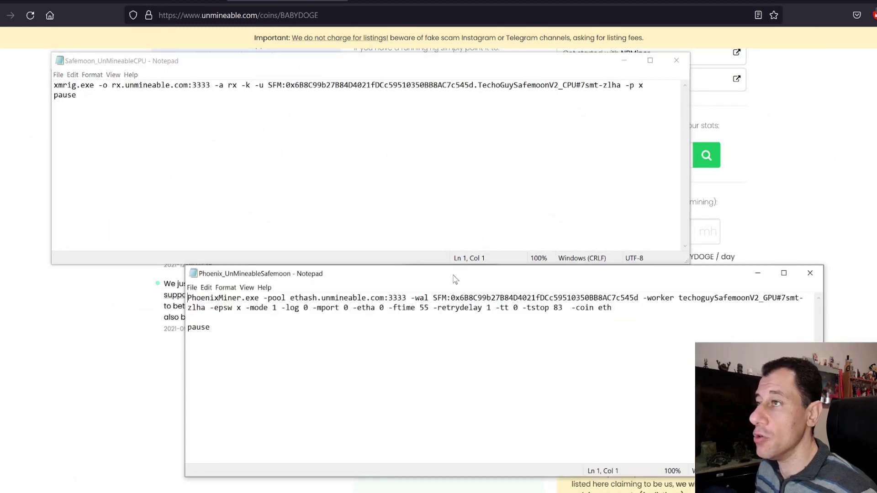
left_click_drag(454, 277, 314, 284)
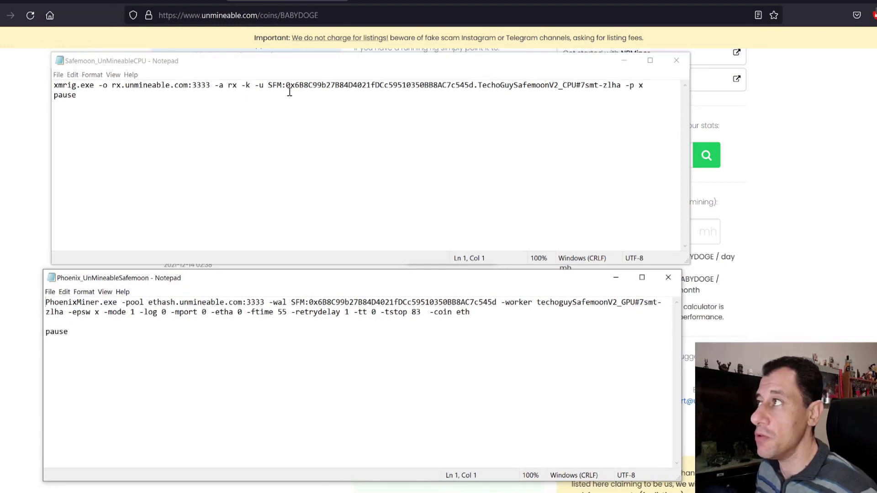
left_click(846, 179)
scroll(846, 181, "up", 5)
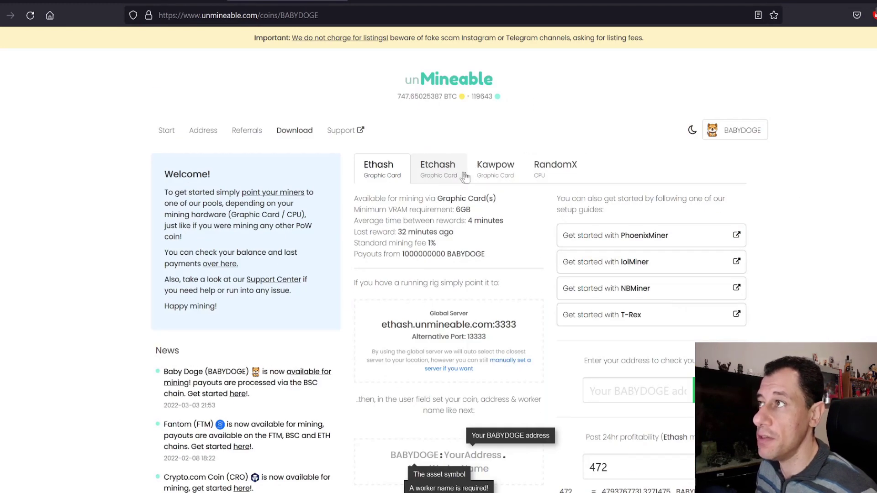
Show BABYDOGE's RandomX details with server rx.unmineable.com:3333, then bring back the Safemoon xmrig file
left_click(552, 171)
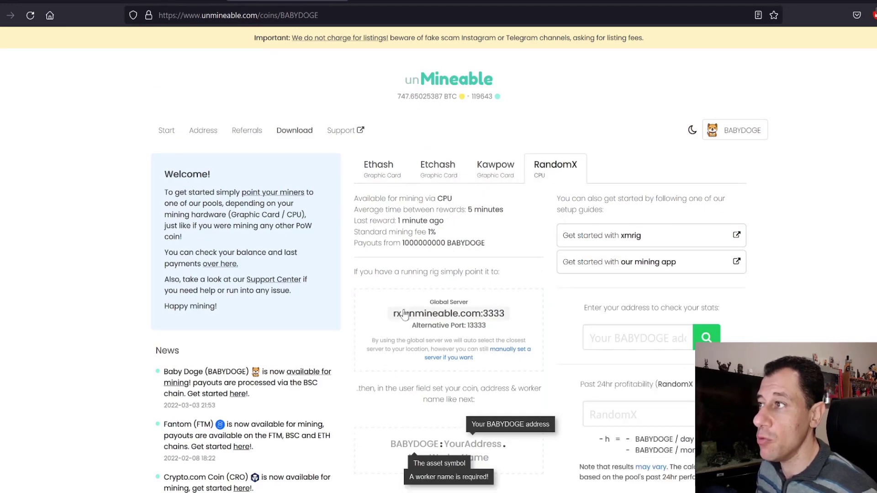
scroll(435, 339, "down", 1)
scroll(435, 339, "down", 2)
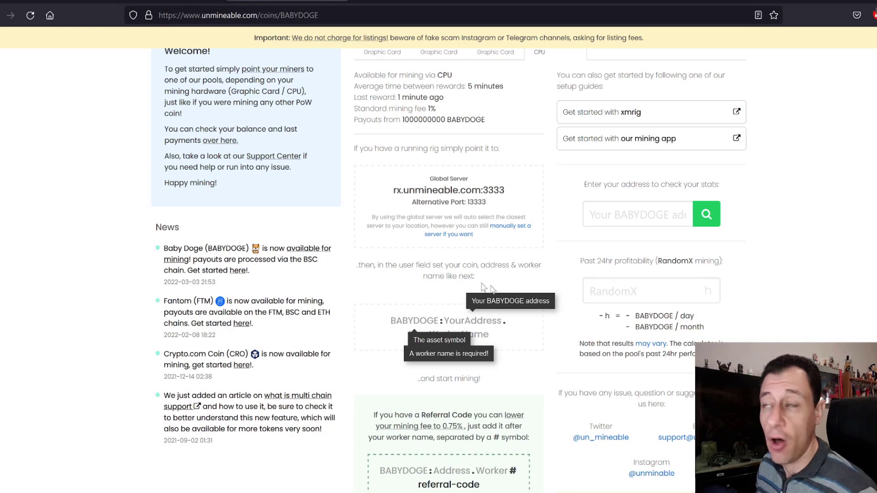
scroll(491, 306, "up", 3)
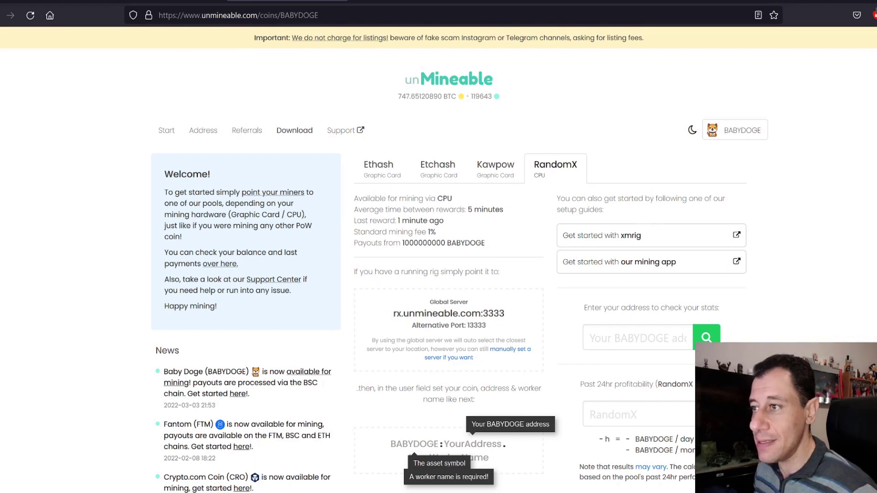
left_click(74, 472)
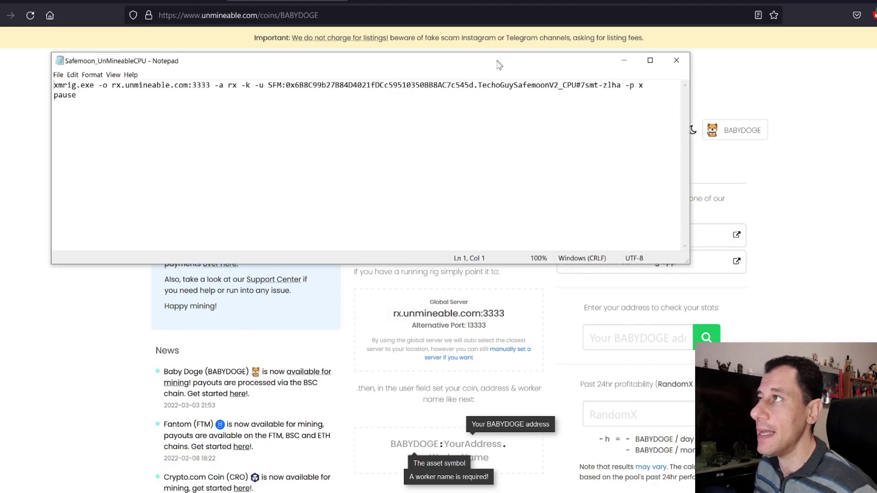
Reposition the xmrig Notepad window and highlight the 3333 port and rx algorithm in the command
left_click_drag(499, 65, 527, 210)
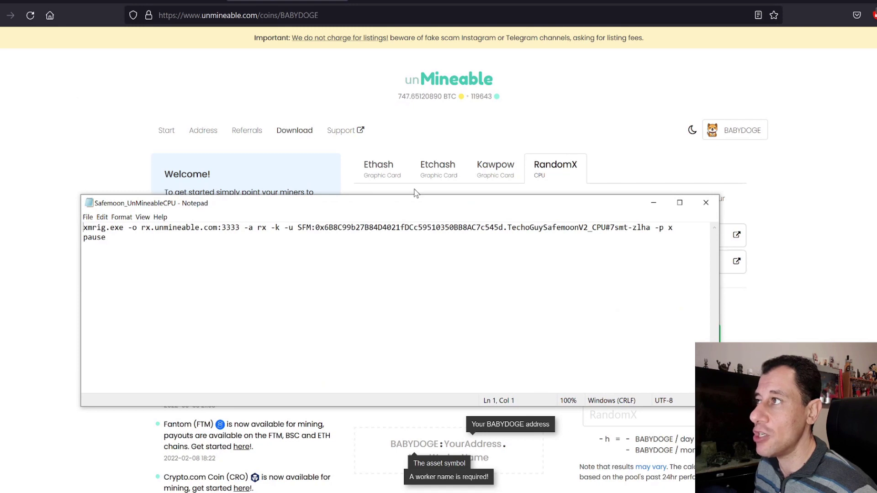
left_click_drag(408, 214, 390, 108)
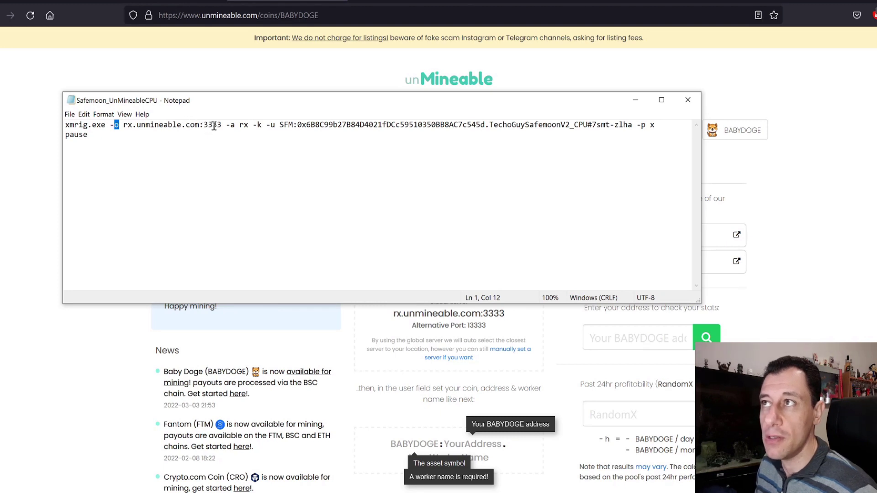
left_click_drag(222, 126, 203, 126)
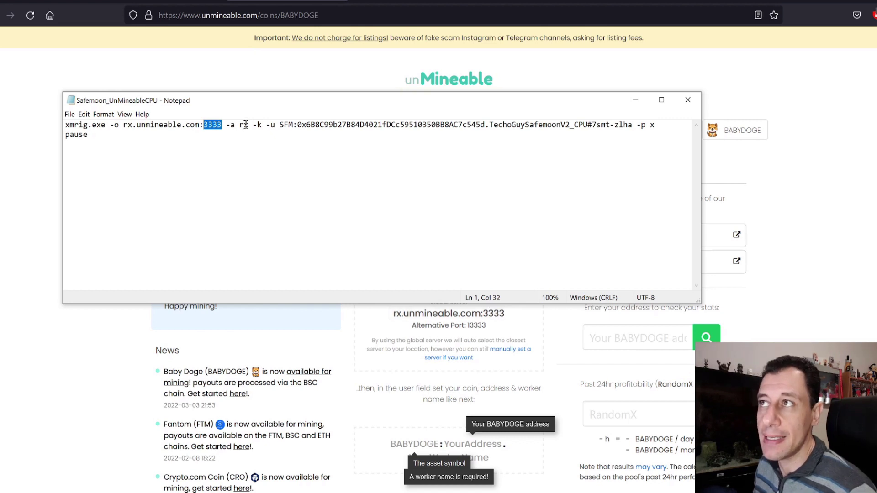
left_click_drag(249, 128, 237, 127)
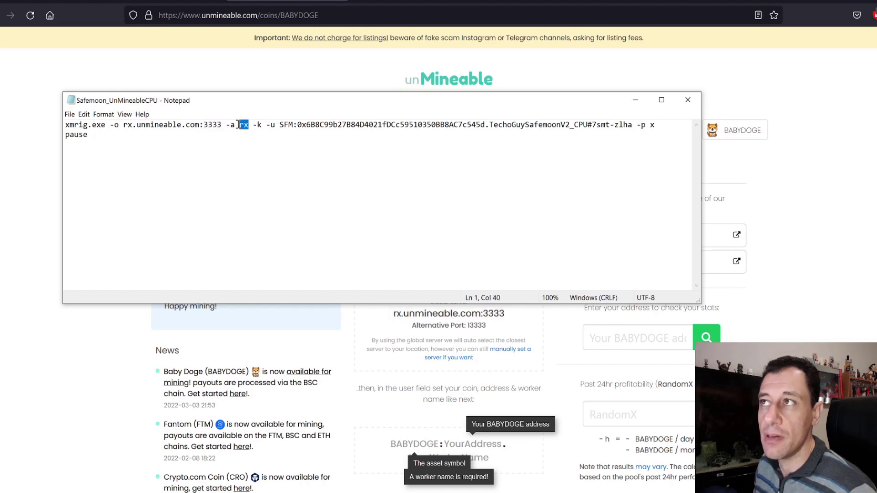
left_click_drag(510, 105, 380, 118)
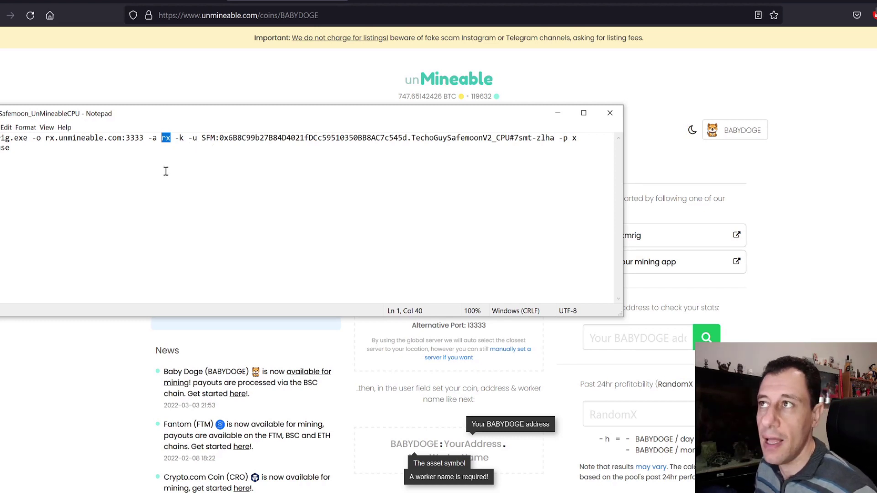
Replace the SFM coin symbol in the -u field with BABYDOGE
left_click(215, 139)
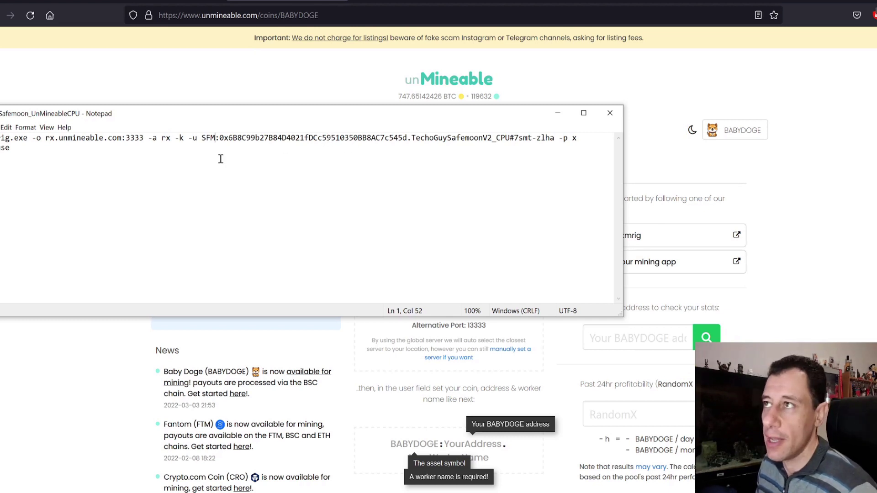
key("BackSpace")
key("BackSpace")
key("BackSpace")
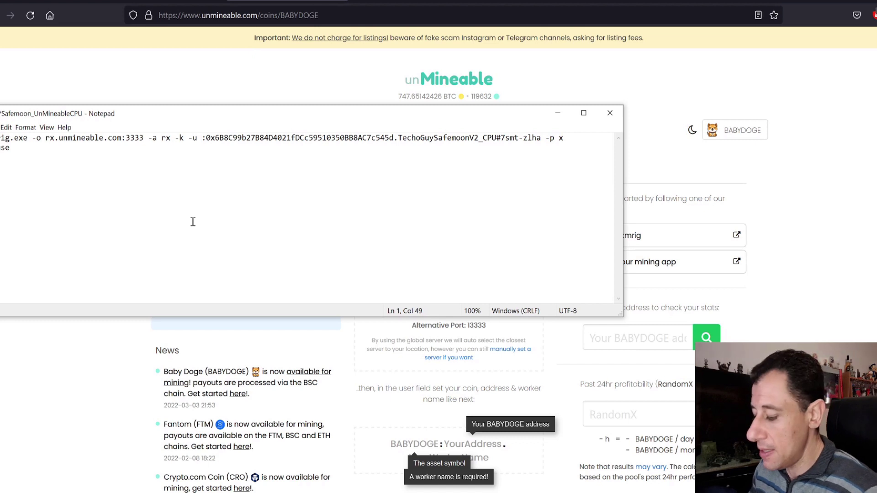
type("BABYD")
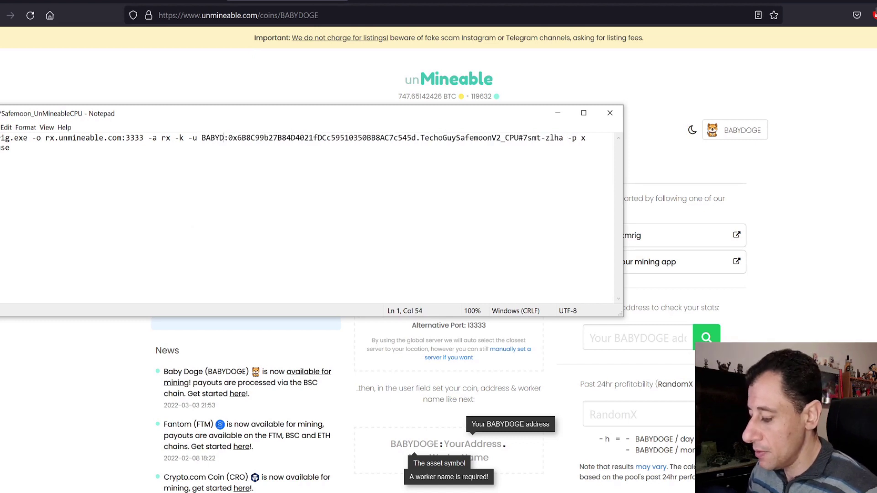
type("OI")
key("BackSpace")
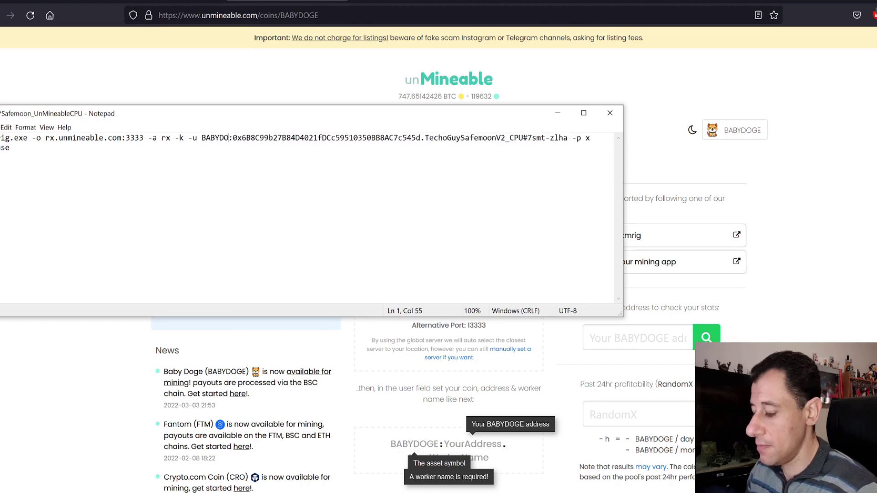
type("GE")
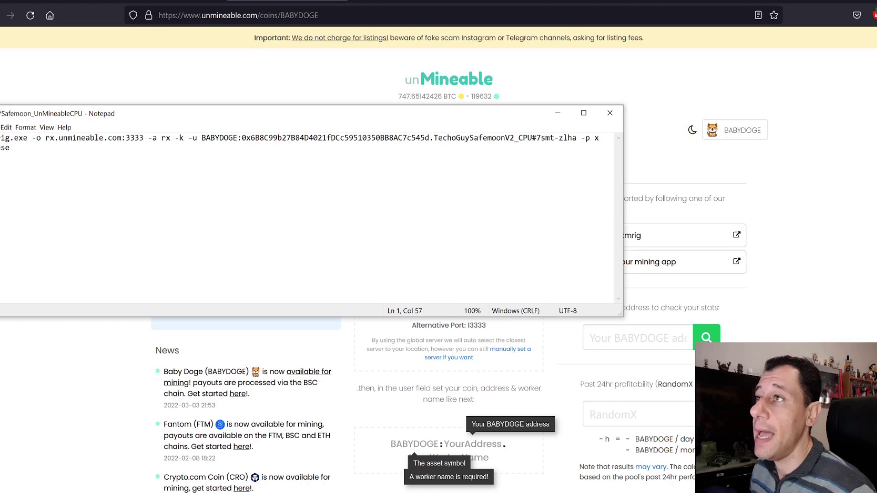
Overwrite the wallet address after BABYDOGE: with a placeholder address, then select the worker name before _CPU
left_click_drag(242, 137, 432, 134)
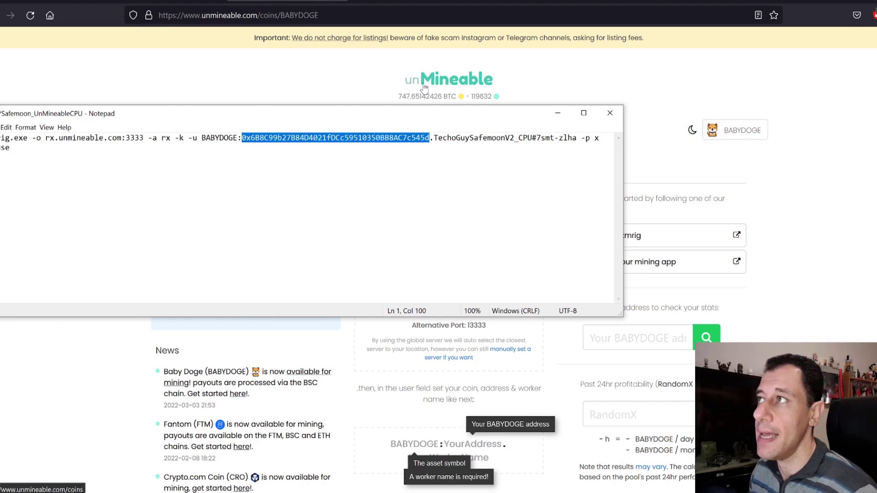
type("g")
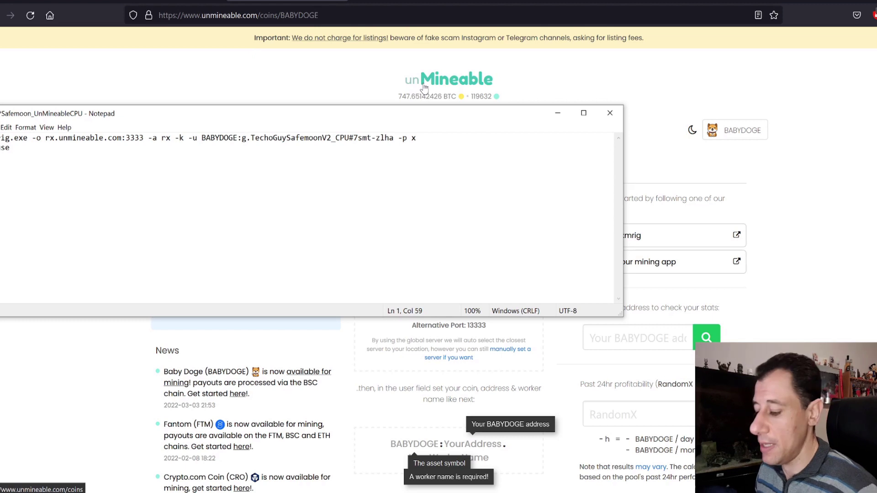
type("ghfgjlgjlkdlgklgkglgfkl")
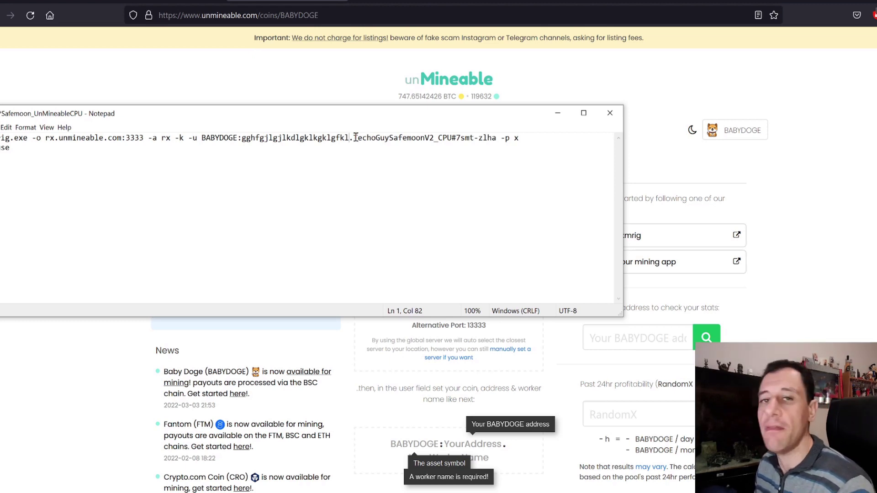
left_click_drag(355, 137, 450, 141)
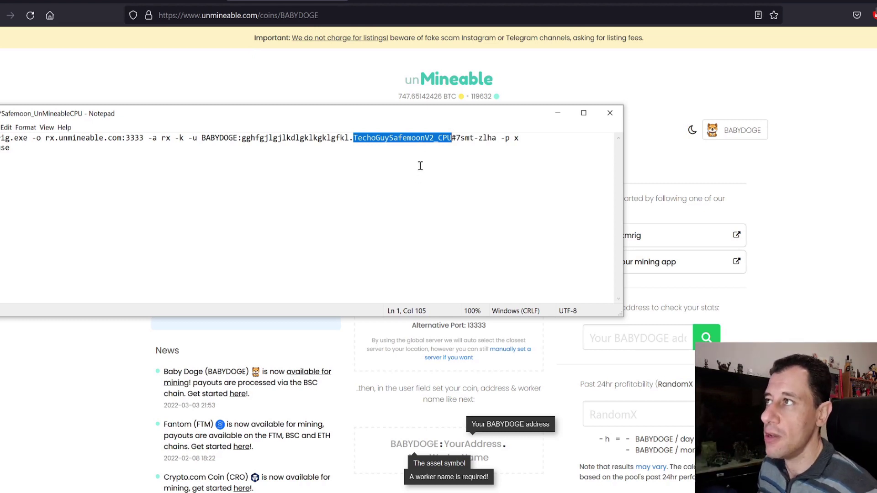
Replace SafemoonV2 with BabyDoge in the xmrig worker name, giving TechoGuyBabyDoge_CPU
left_click(416, 149)
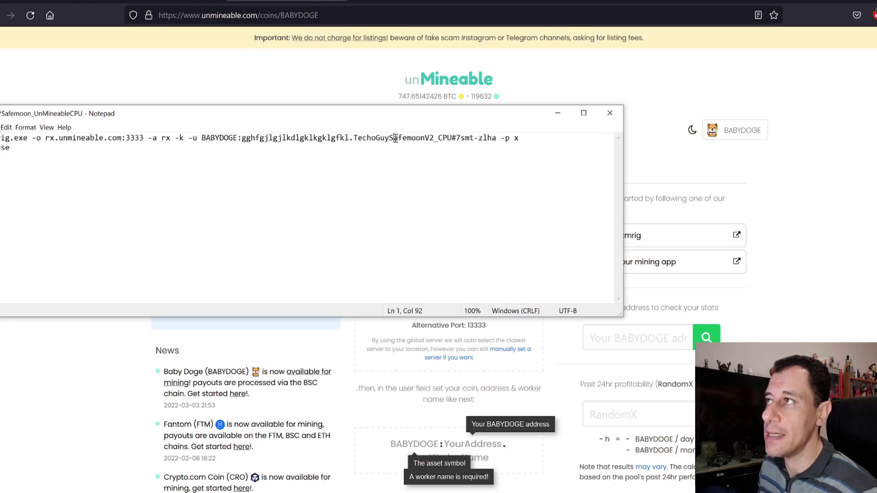
left_click(433, 140)
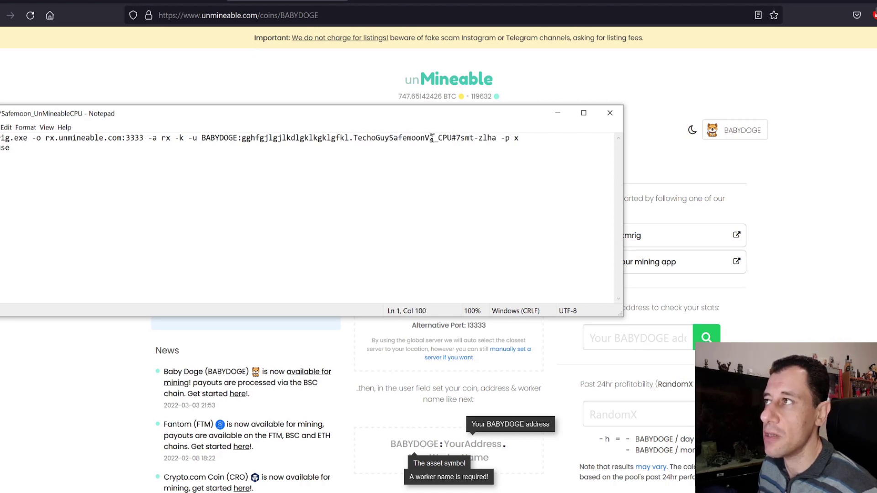
left_click_drag(432, 139, 391, 142)
type("BabyD")
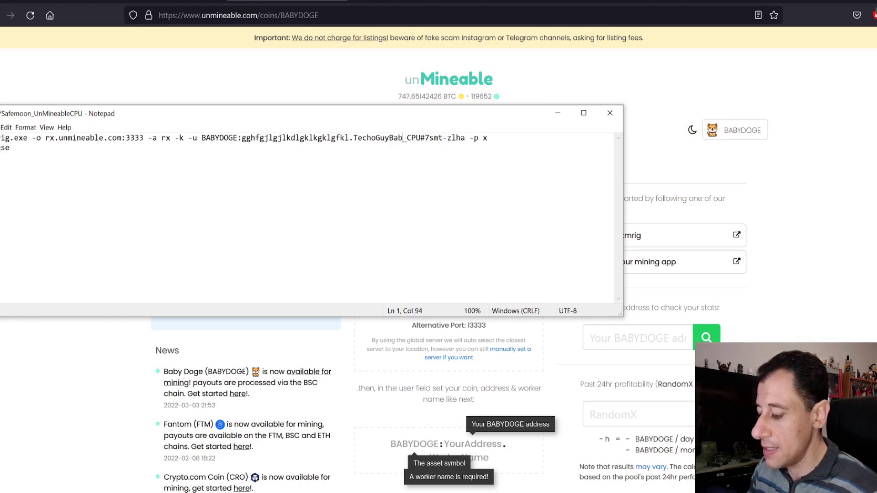
type("oge")
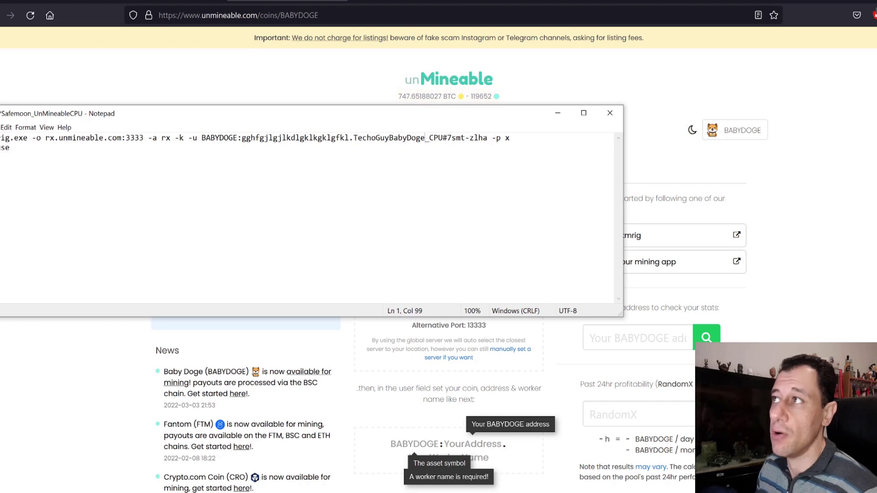
key("Right")
key("Right")
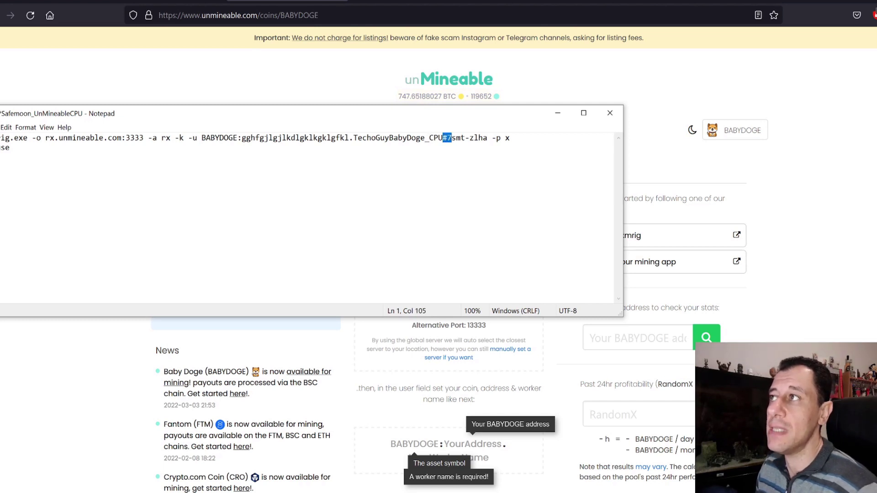
key("shift+Right")
key("shift+Right")
key("shift+Right")
key("shift+Right")
key("shift+Right")
key("shift+Right")
key("shift+Right")
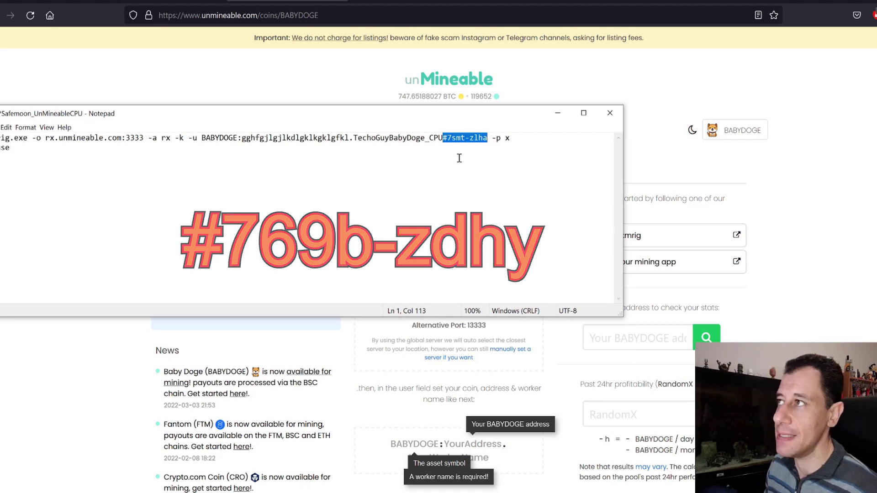
Review the '-p x' password option and the pause line at the end of the command
left_click(497, 138)
mouse_move(497, 137)
left_mouse_down()
mouse_move(511, 138)
mouse_move(496, 145)
left_mouse_up()
left_click(489, 167)
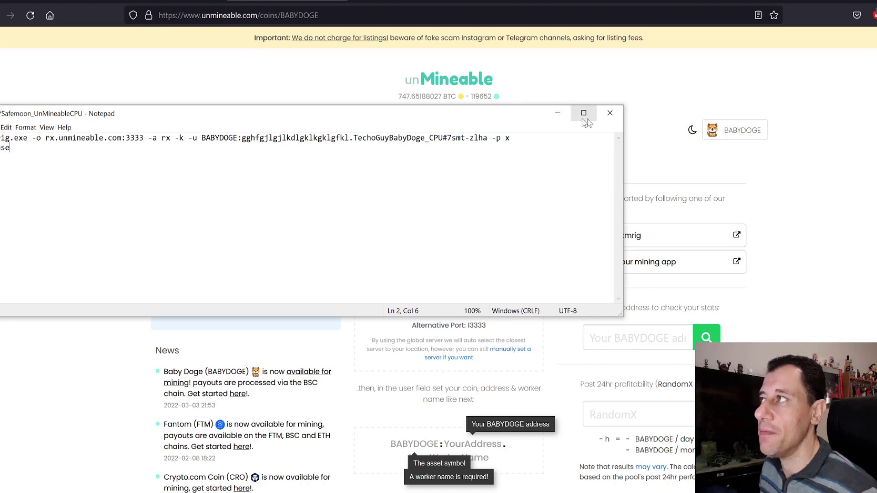
Minimize the xmrig file and bring up Phoenix_UnMineableSafemoon, moving its window higher
left_click(557, 114)
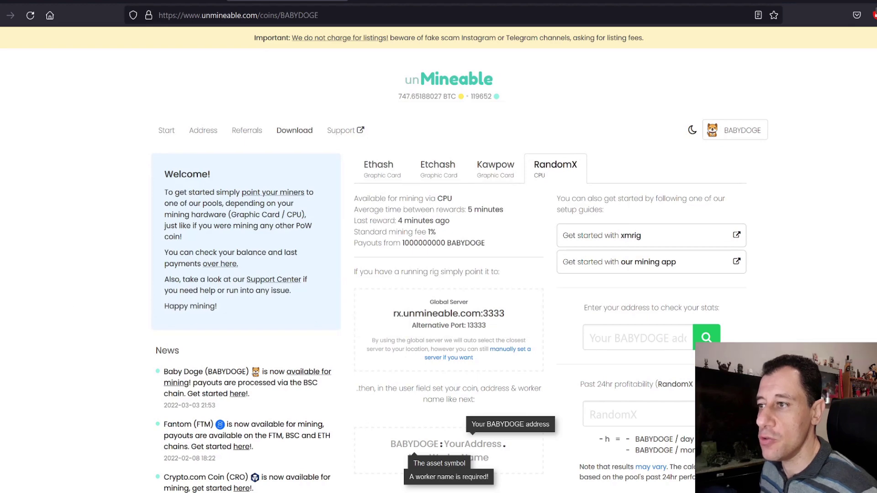
mouse_move(159, 491)
left_click(219, 459)
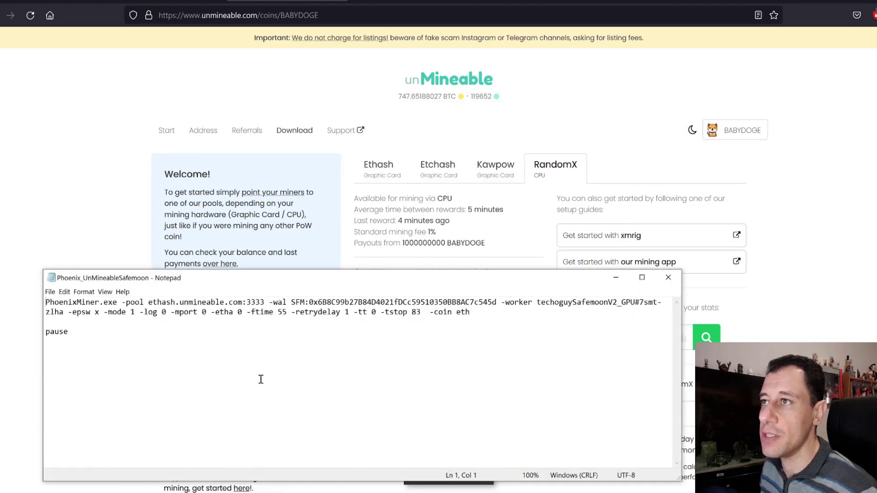
left_click_drag(337, 279, 299, 215)
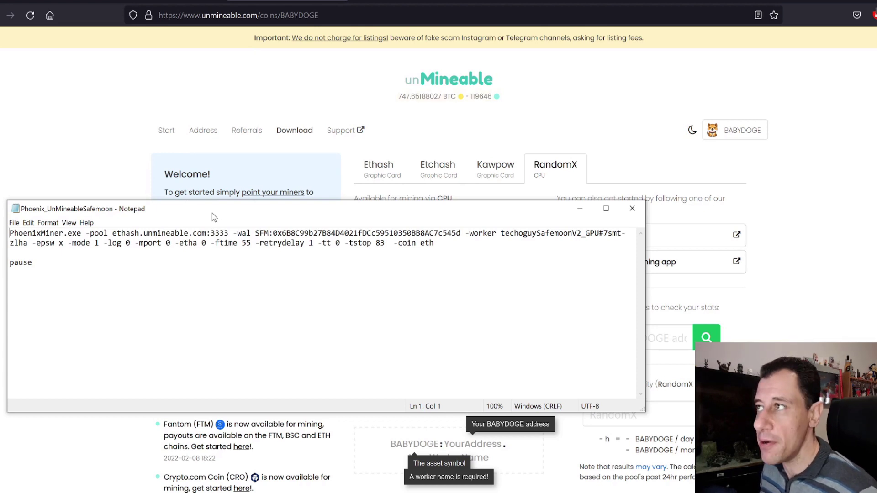
Check unMineable's Etchash, Kawpow and Ethash BABYDOGE pools, ending on Ethash (ethash.unmineable.com:3333), then return to the Phoenix file
left_click(446, 129)
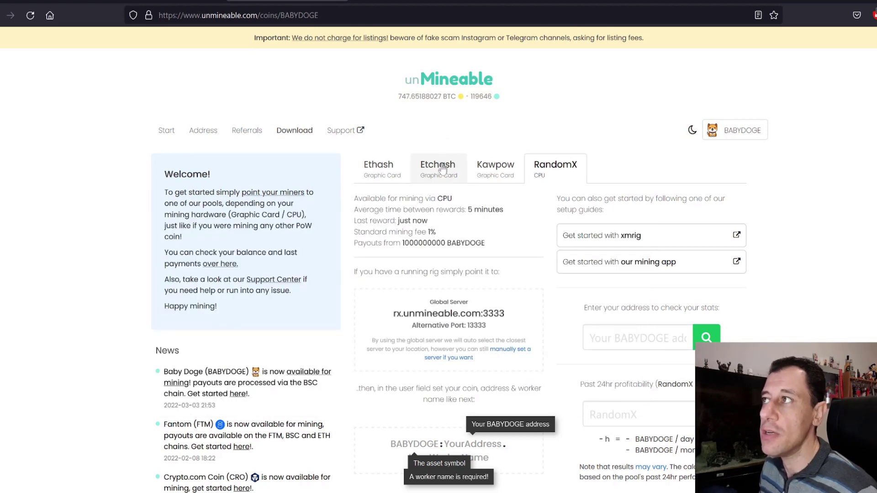
left_click(446, 174)
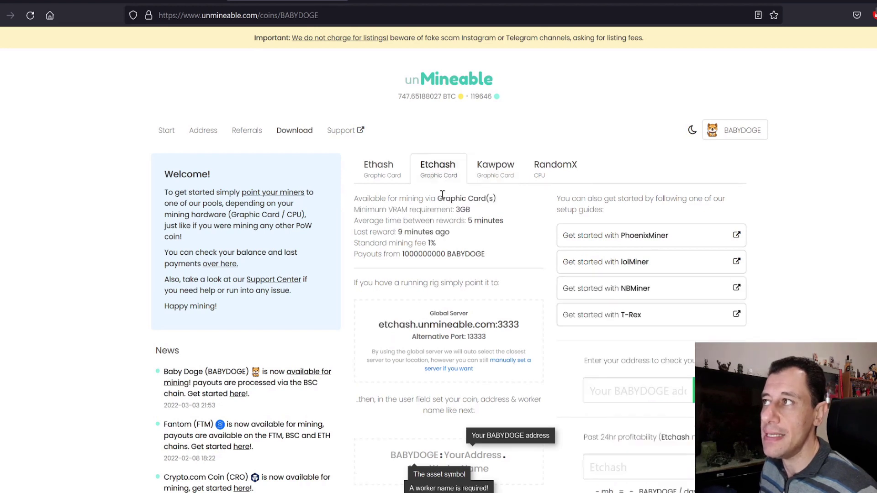
left_click(492, 175)
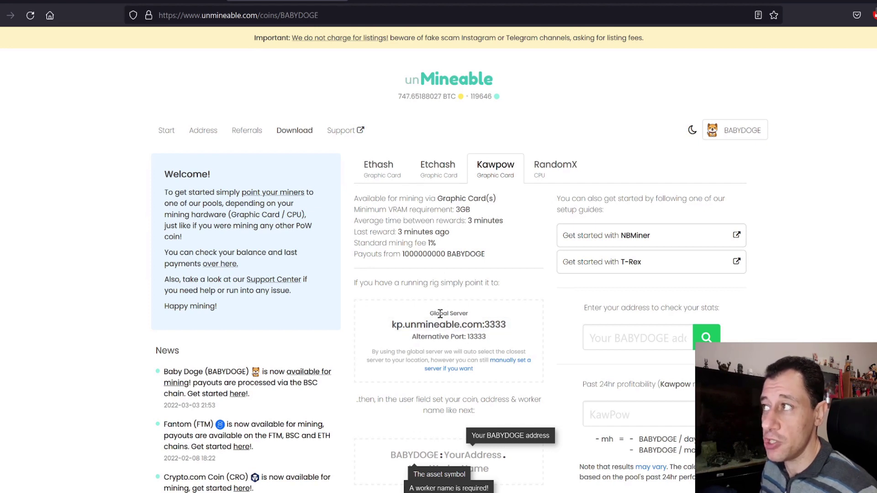
left_click(381, 171)
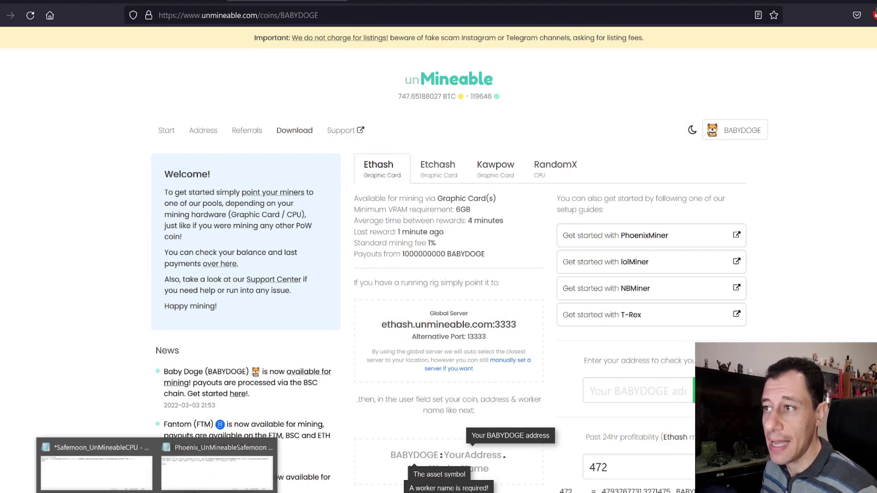
left_click(210, 478)
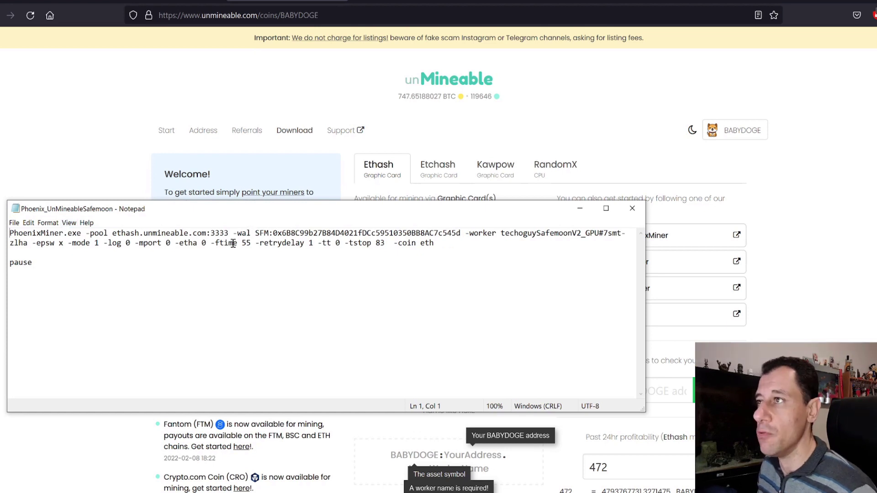
Change the coin symbol from SFM to BABYDOGE and enter a placeholder wallet address
left_click(268, 233)
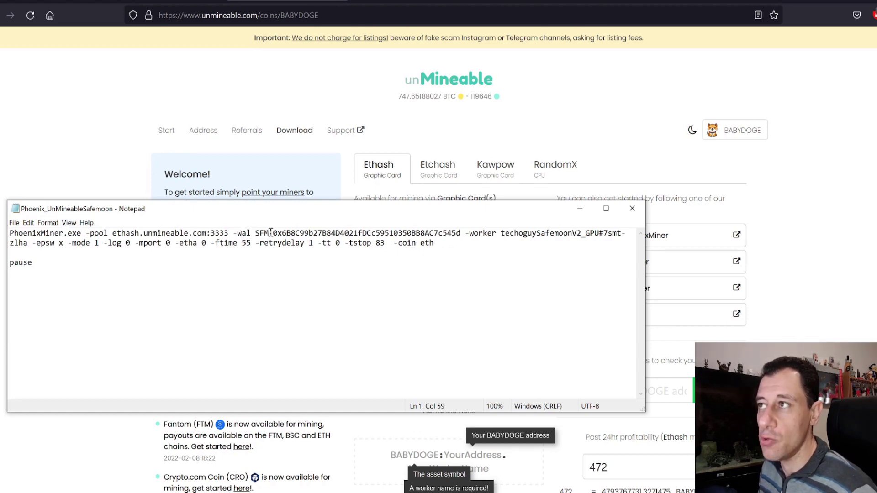
key("BackSpace")
key("BackSpace")
key("BackSpace")
type("BABY")
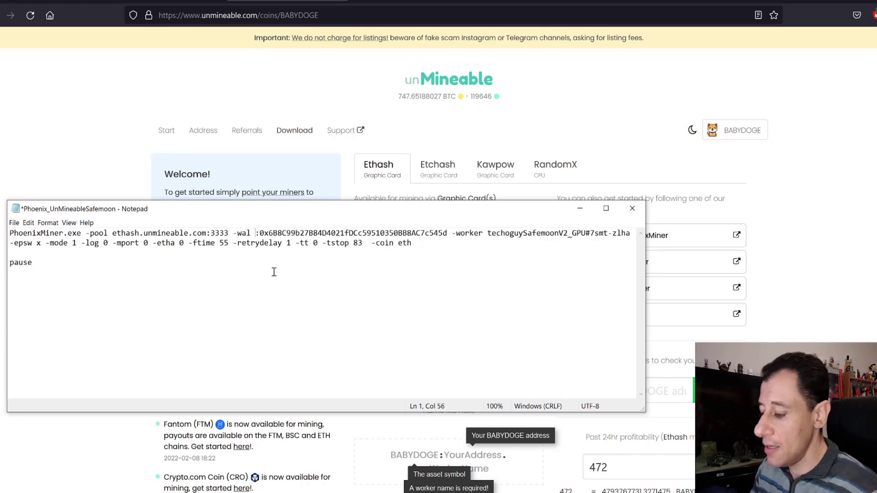
type("DOGE")
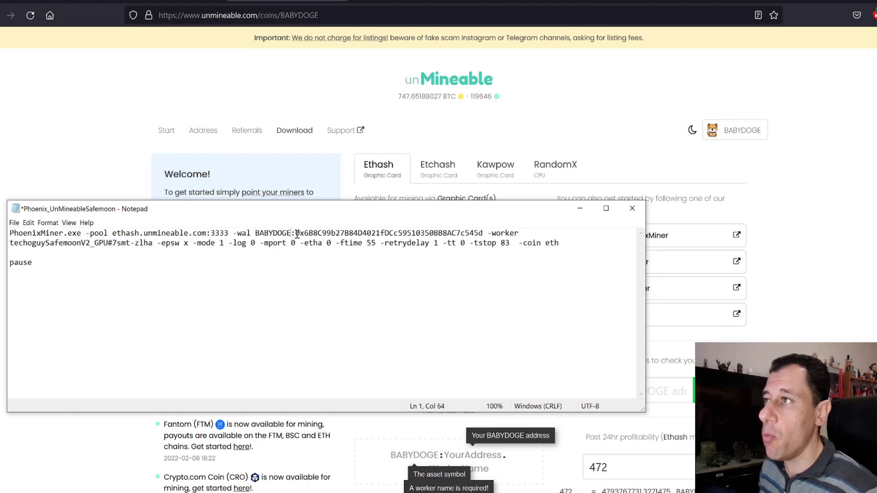
left_click_drag(297, 235, 485, 236)
type("fddfffdf")
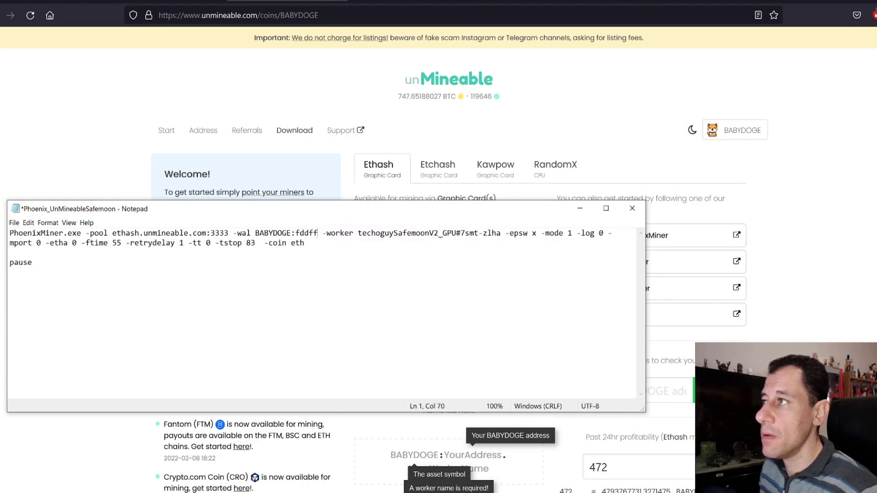
Rename the worker from SafemoonV2 to BABYDOGE, giving techoguyBABYDOGE_GPU
left_click(374, 233)
left_click_drag(373, 233, 406, 233)
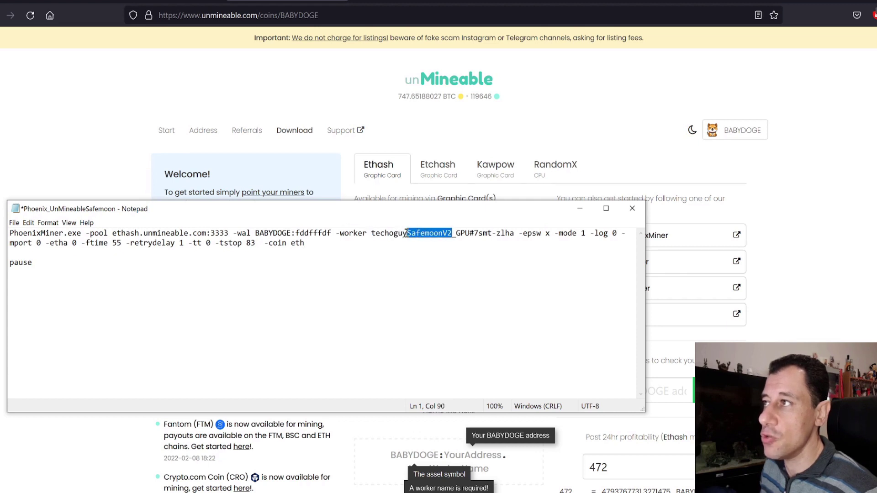
type("BABYD")
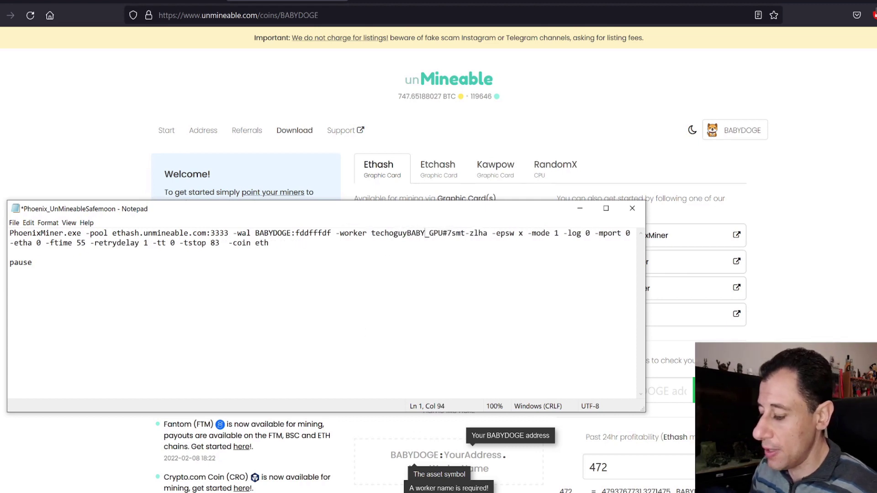
type("OGE")
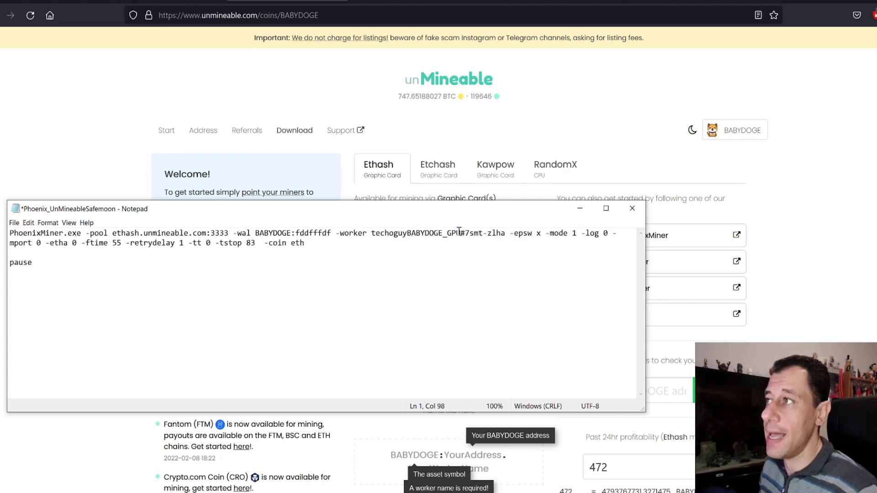
left_click_drag(460, 231, 505, 234)
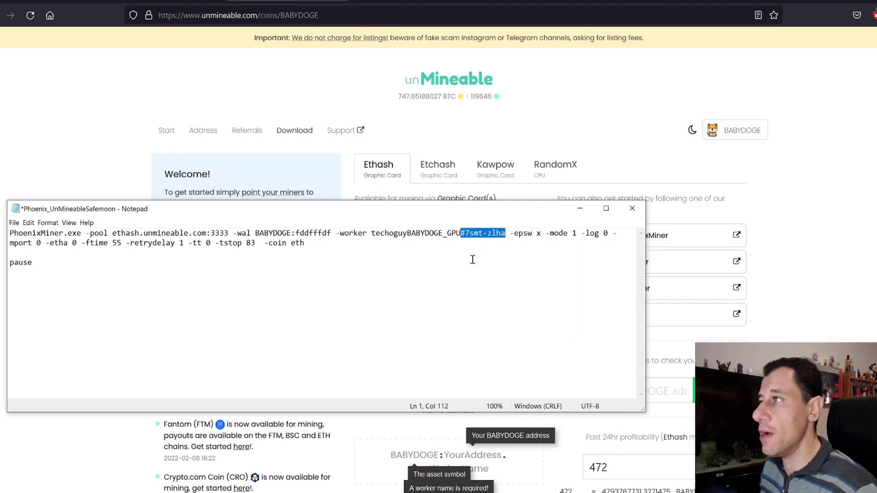
double_click(505, 251)
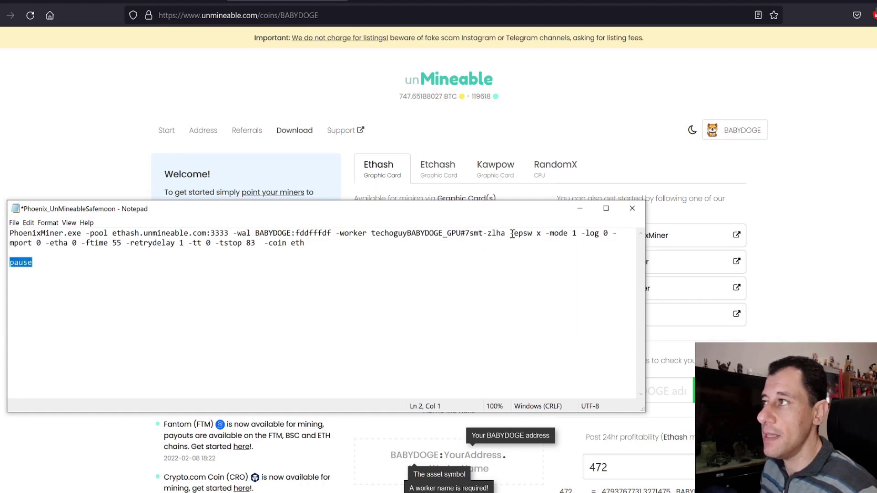
left_click_drag(512, 234, 576, 235)
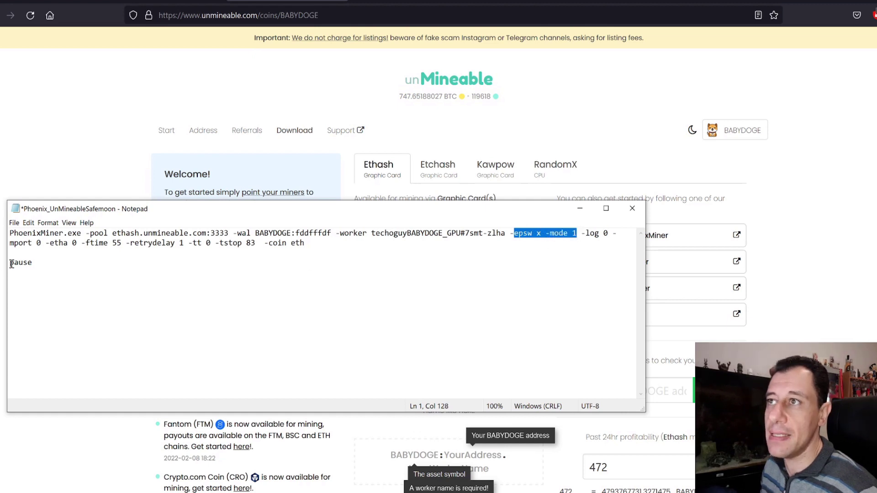
left_click(68, 246)
left_click(195, 244)
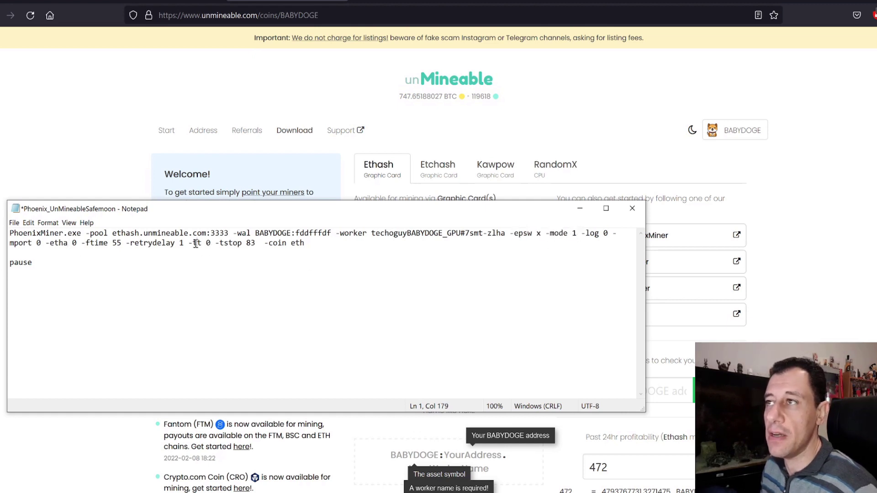
left_click(194, 244)
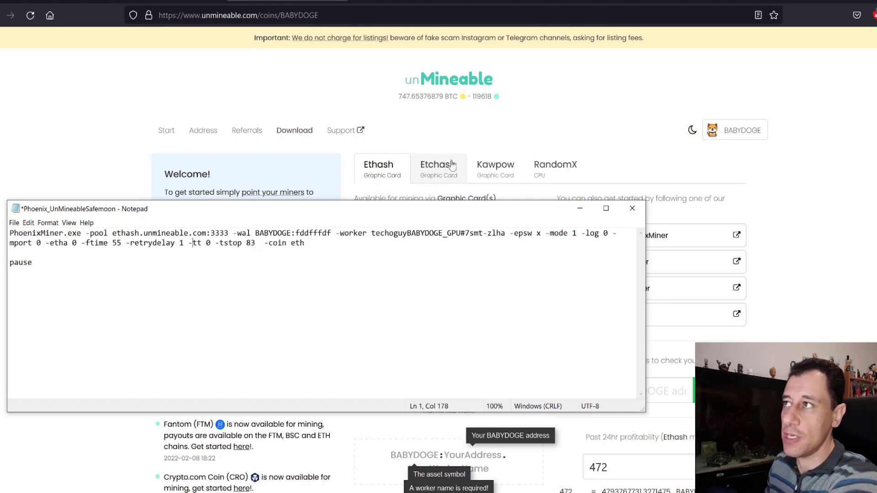
left_click(499, 172)
left_click(552, 171)
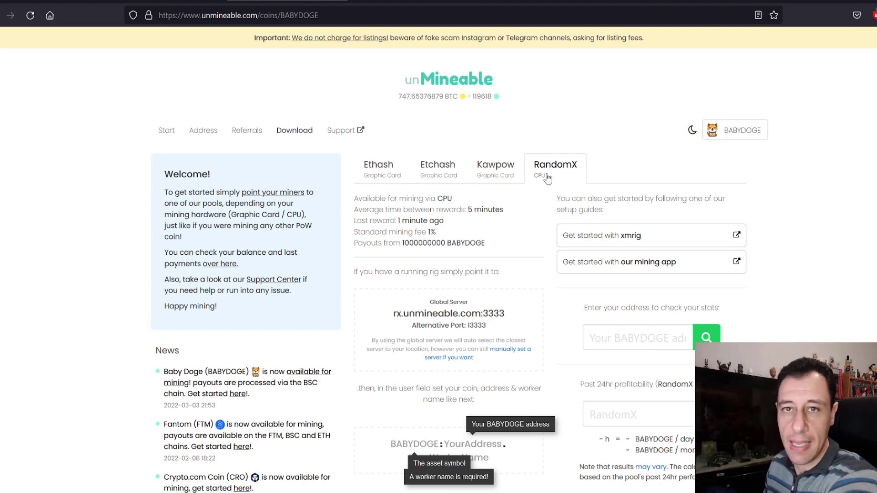
left_click(393, 174)
mouse_move(151, 492)
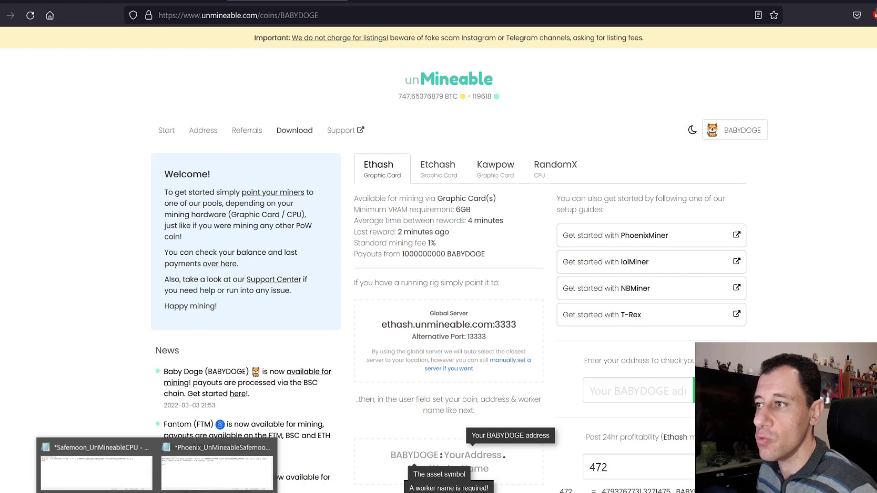
left_click(200, 480)
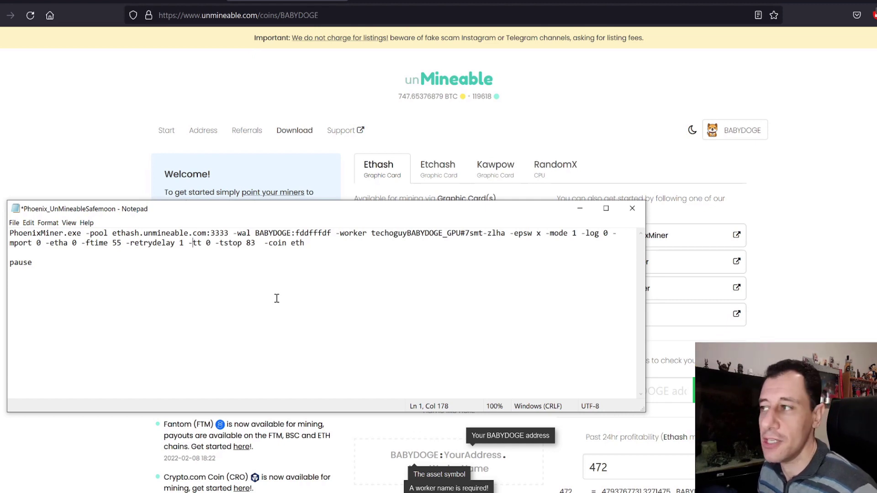
Highlight the daily BABYDOGE estimate for 472 mh Ethash, then return to the Phoenix file
scroll(622, 486, "down", 1)
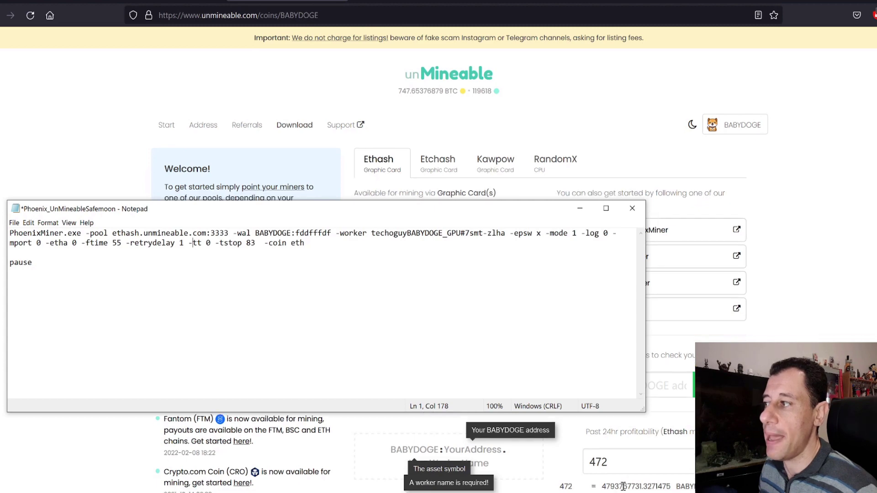
scroll(622, 486, "down", 2)
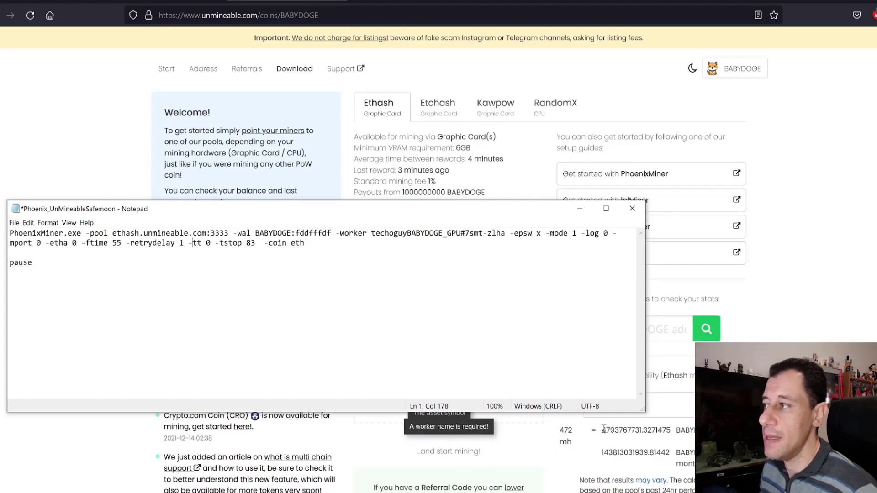
scroll(604, 429, "down", 5)
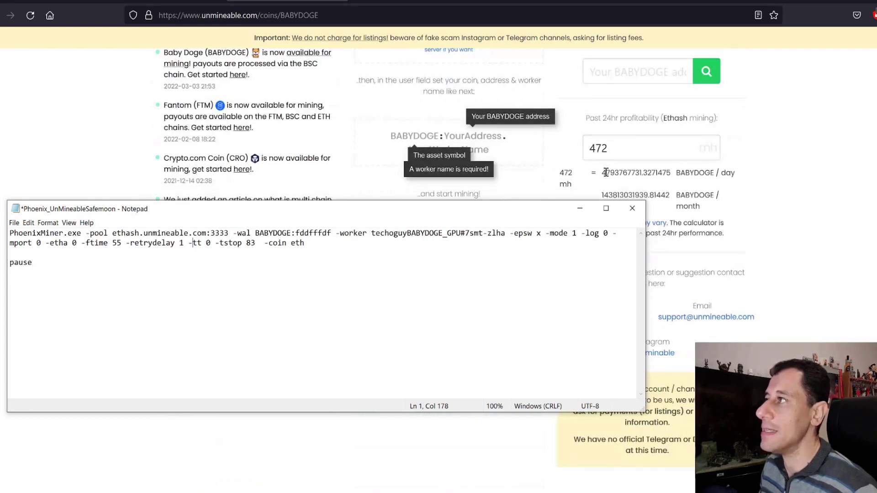
left_click(605, 172)
left_click_drag(602, 172, 676, 176)
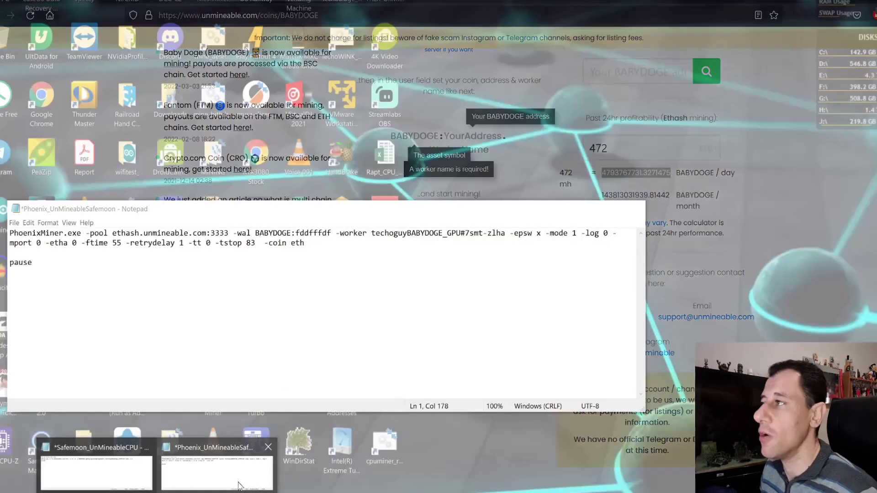
left_click(237, 482)
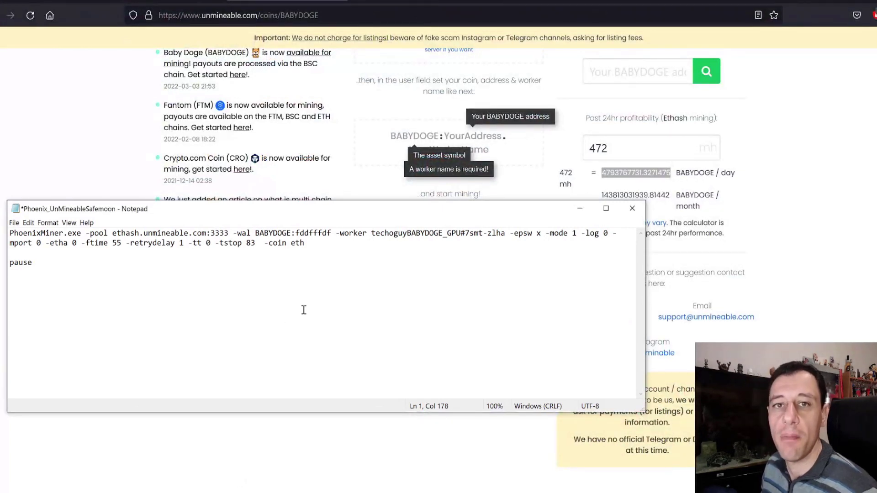